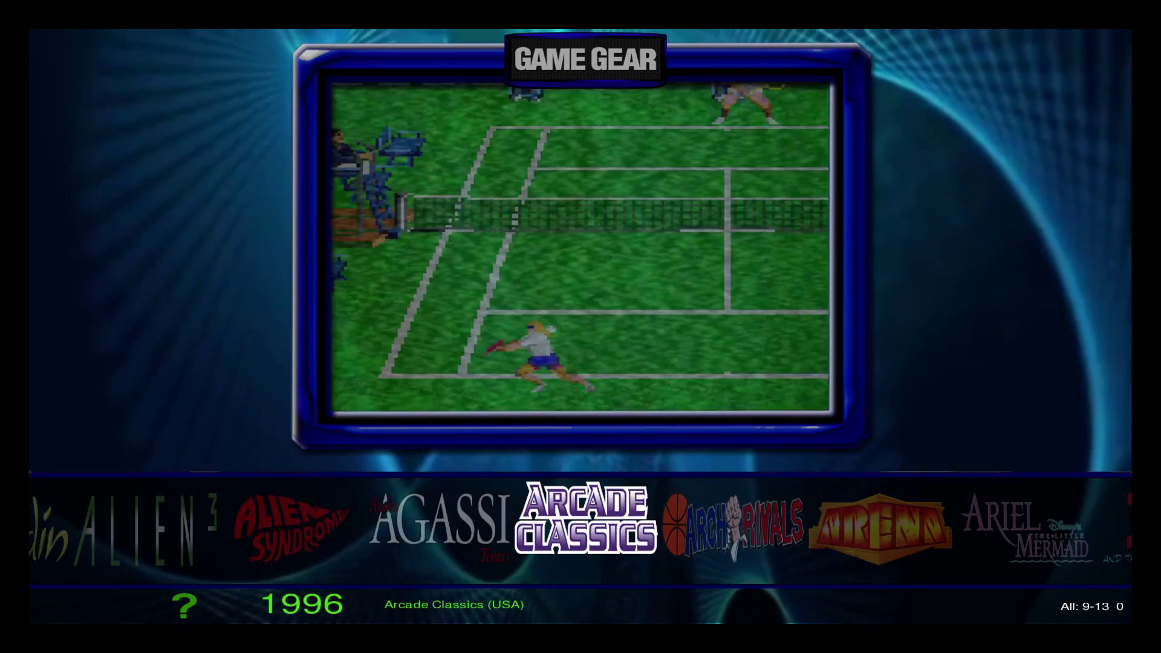
Browse the Game Gear games onward from Arcade Classics to examine each game's logo, preview and details in the layout
key(Right)
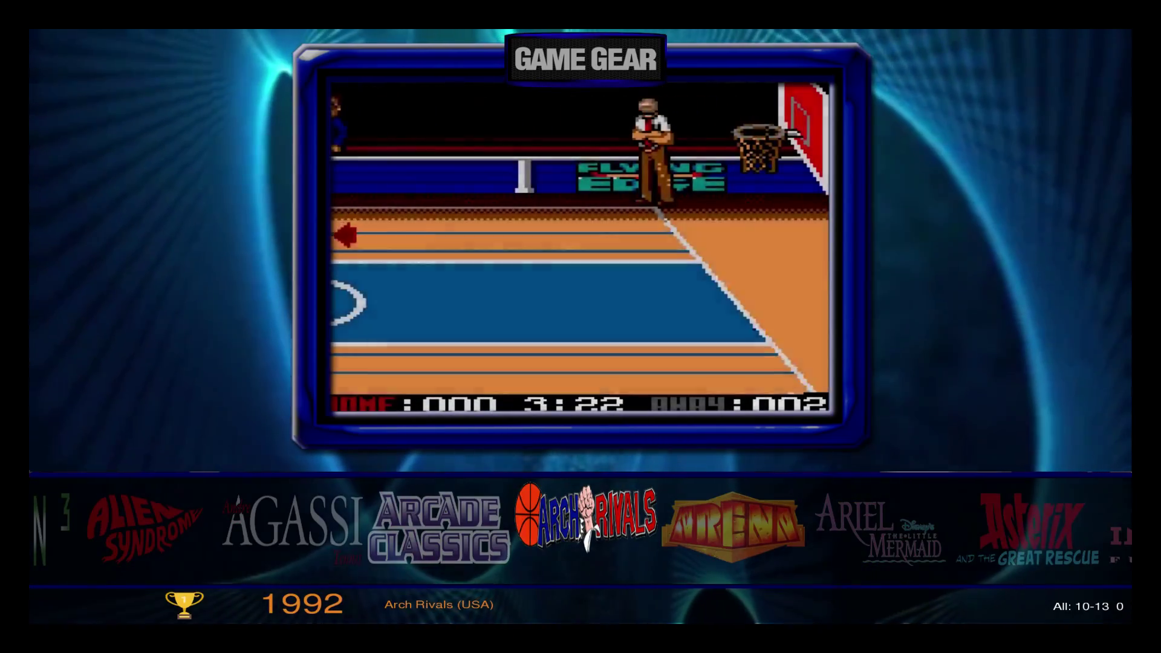
key(Right)
key(Right)
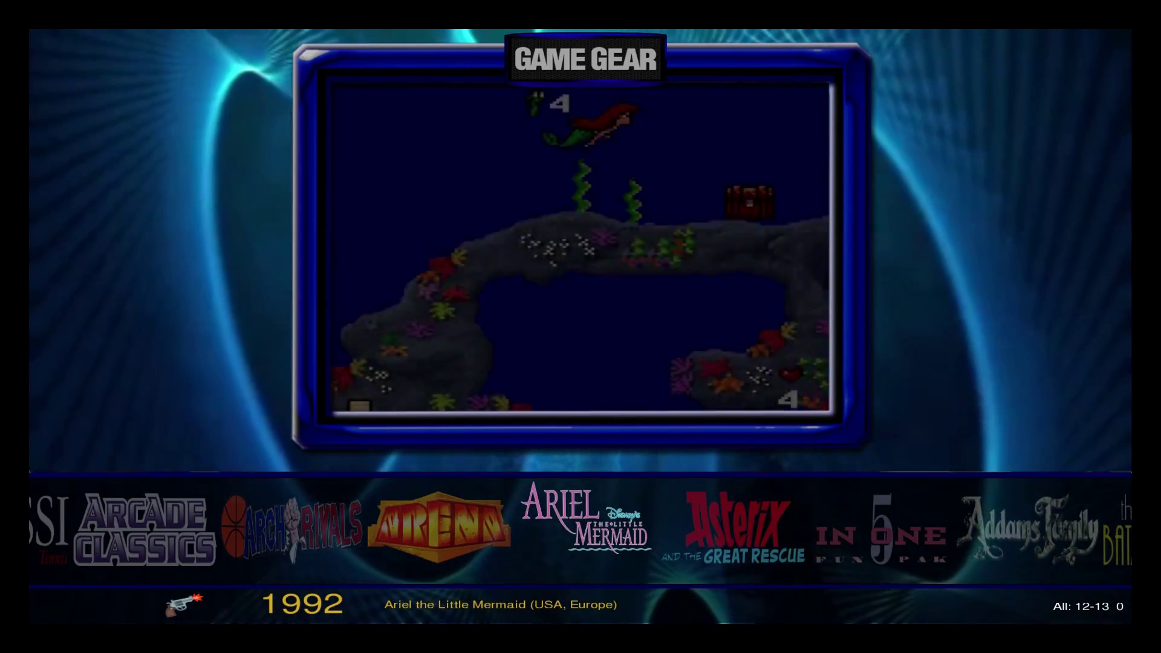
key(Right)
key(Right)
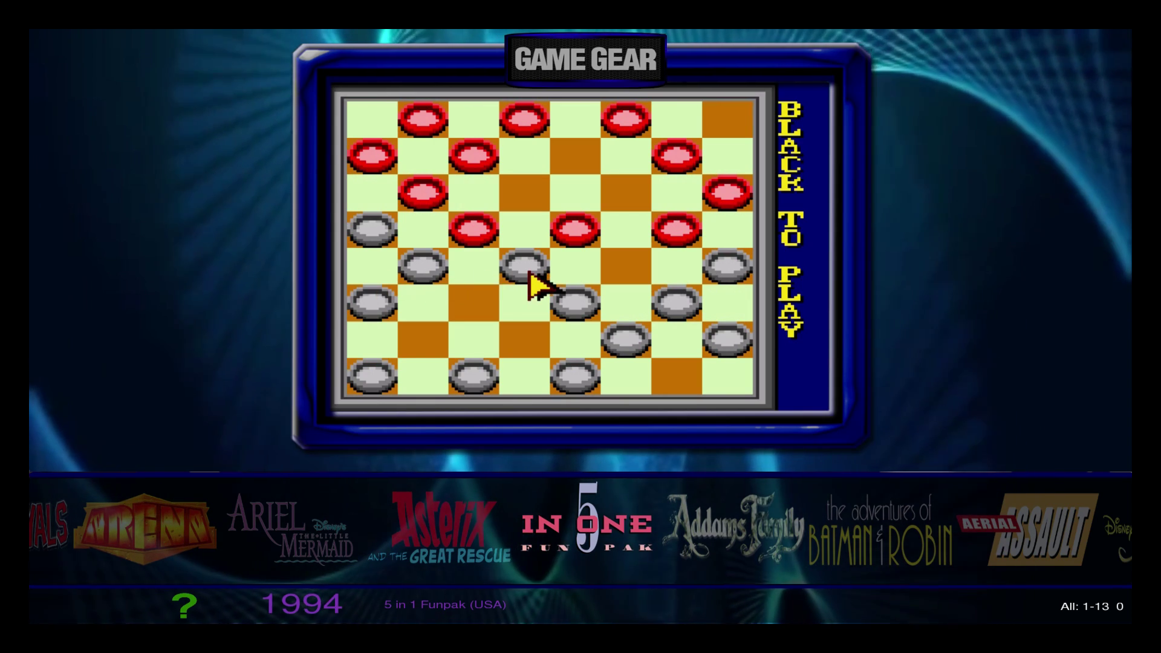
key(Right)
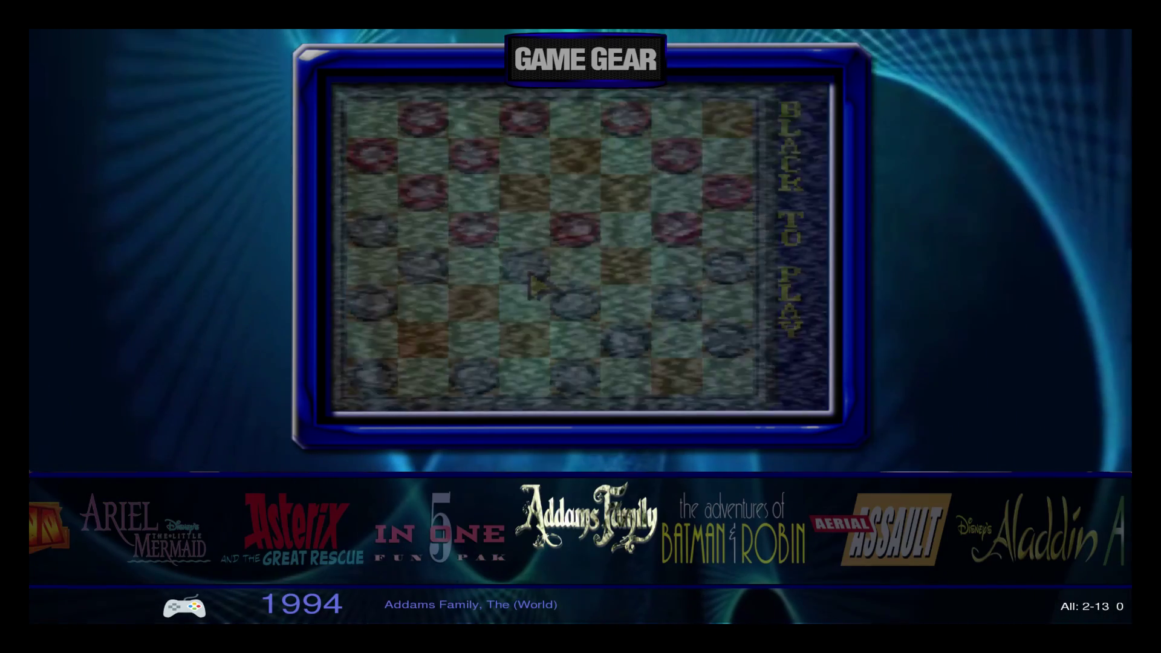
key(Right)
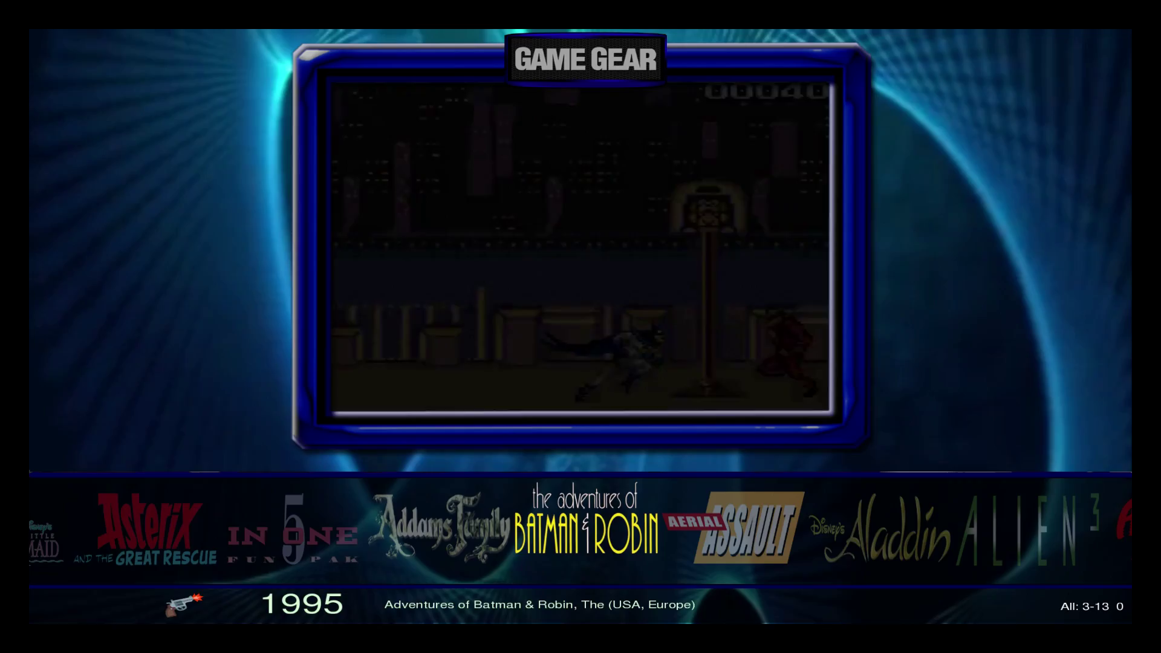
key(Right)
key(Right)
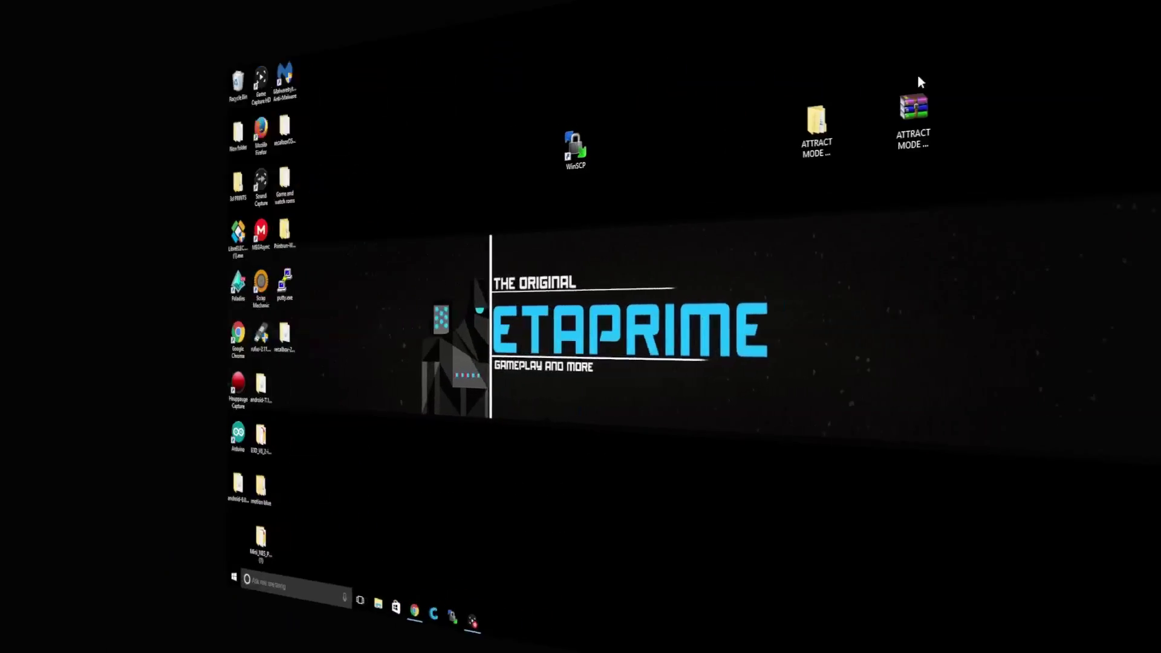
Open the extracted ATTRACT MODE LAYOUT PACK folder and look through its layout folders and flat_blue-theme.zip, then minimize it
click(924, 139)
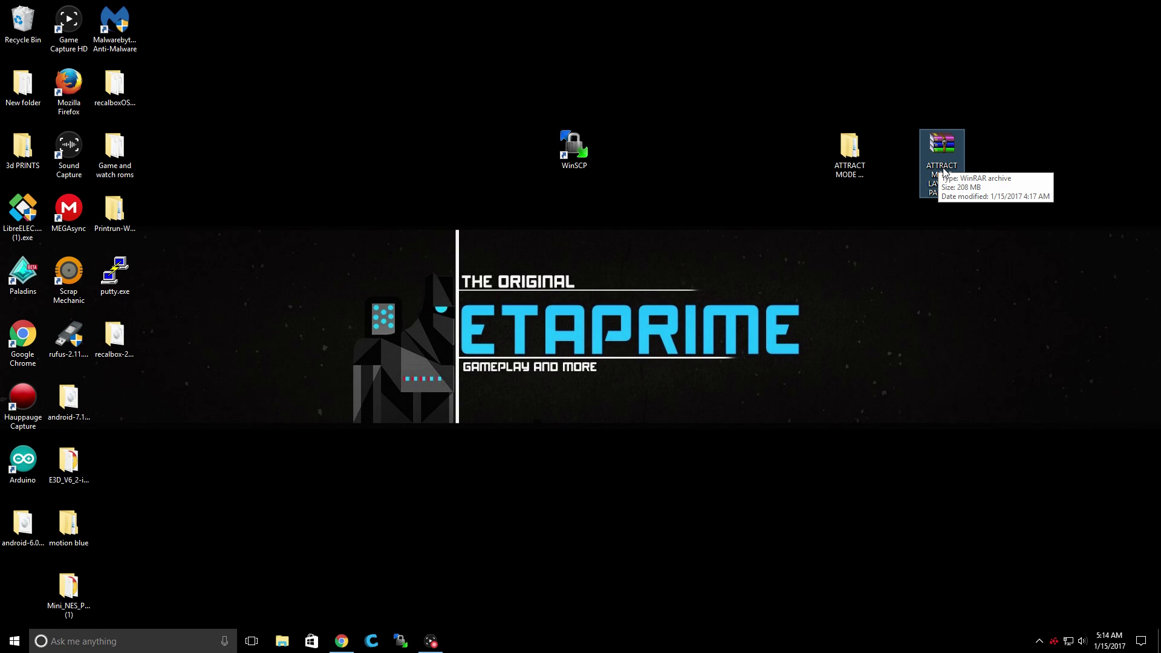
double_click(860, 171)
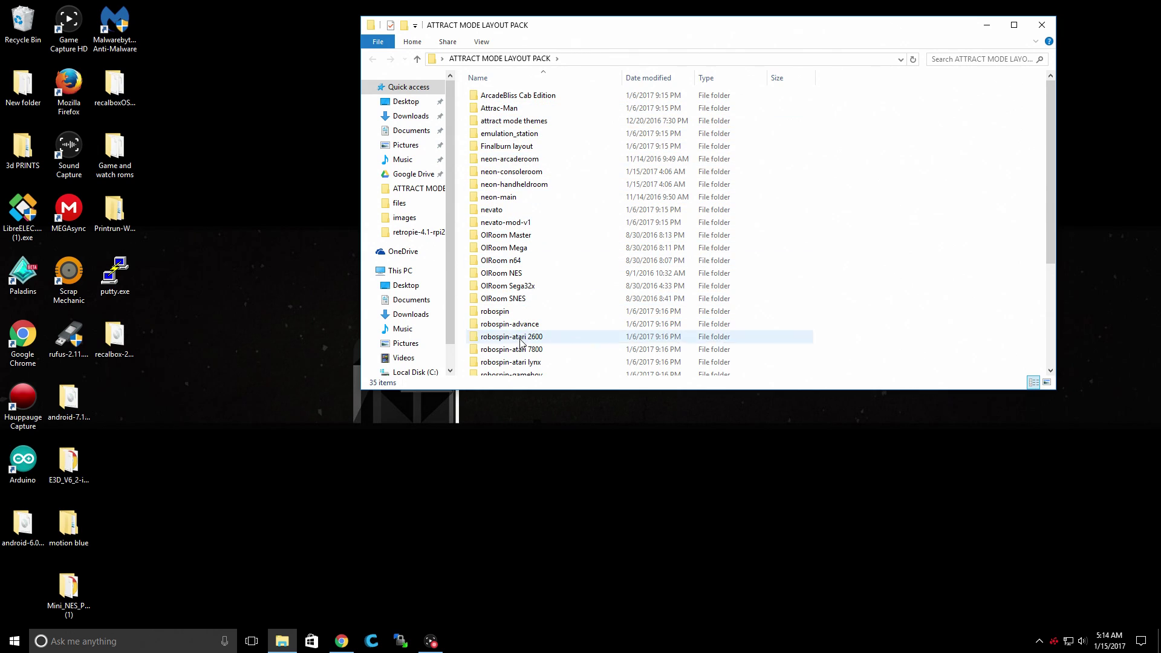
scroll(520, 341, down, 4)
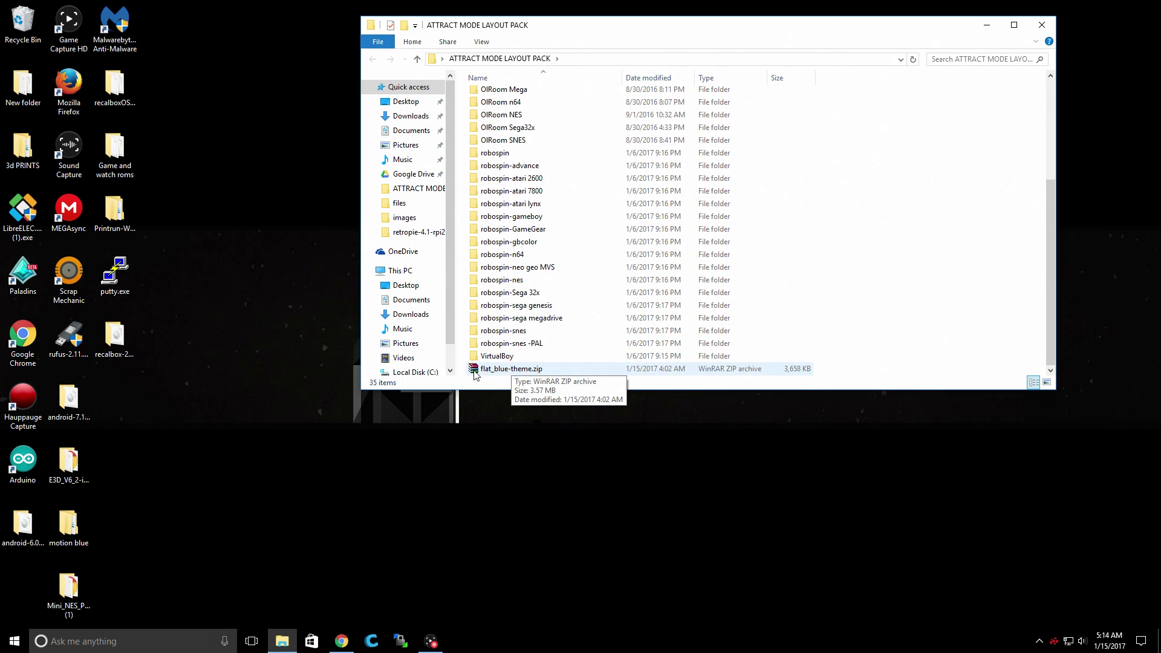
click(531, 370)
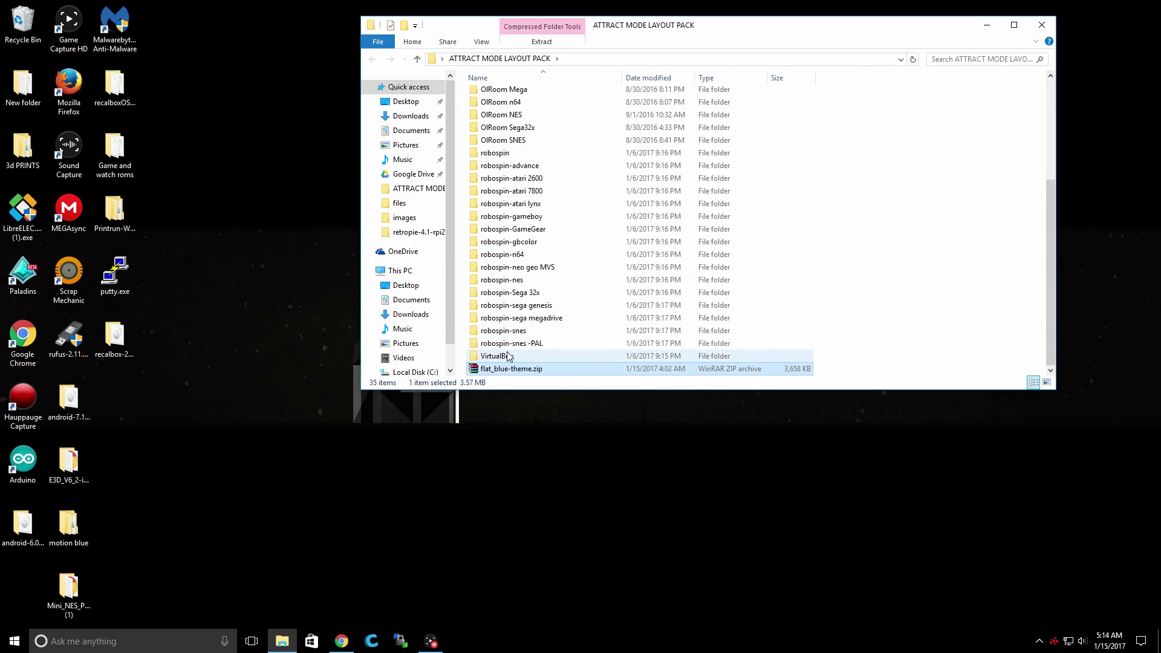
scroll(516, 266, up, 5)
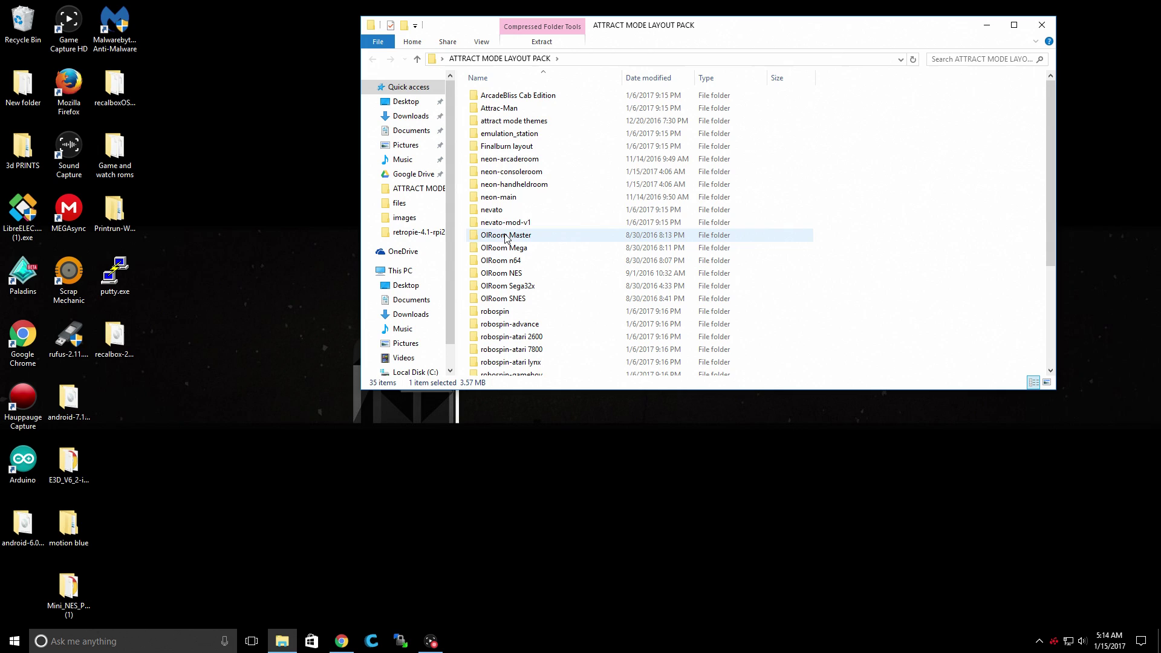
scroll(515, 357, down, 5)
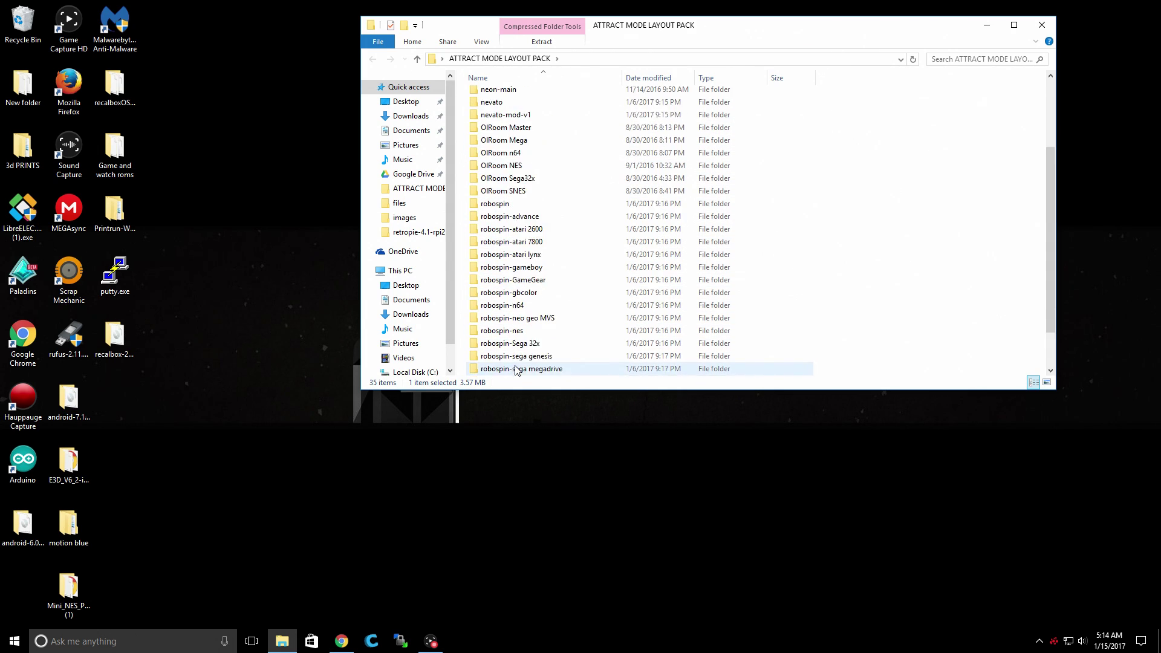
click(990, 24)
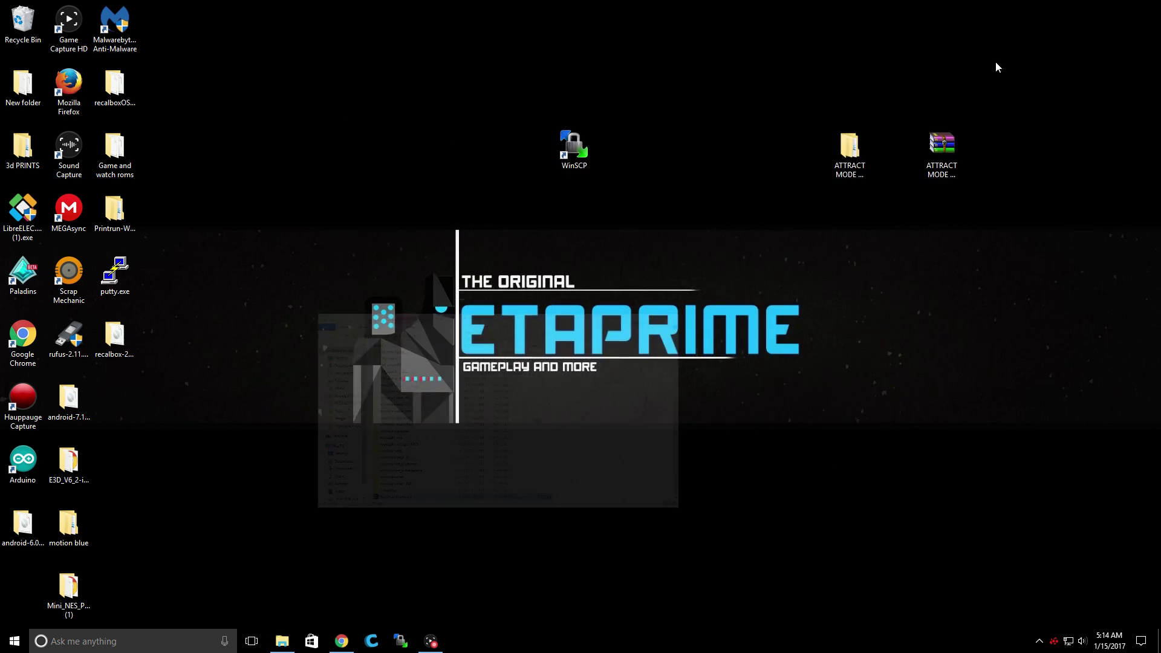
Switch to Chrome and download the WinSCP 5.9.3 installation package, then minimize the browser
click(342, 641)
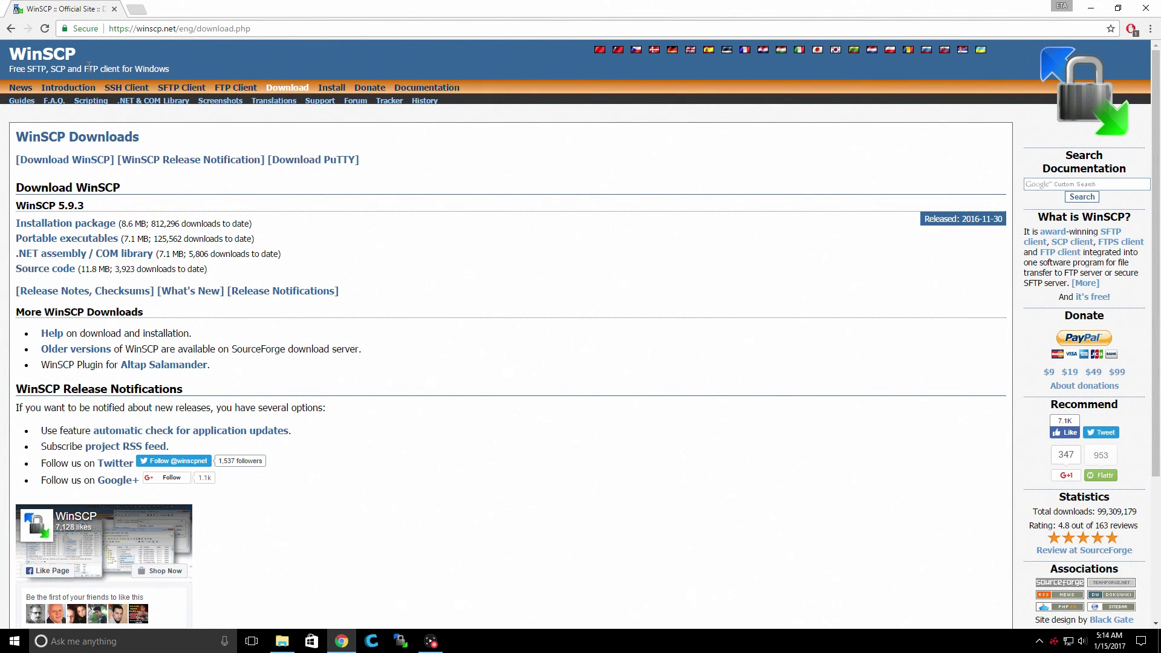
click(65, 225)
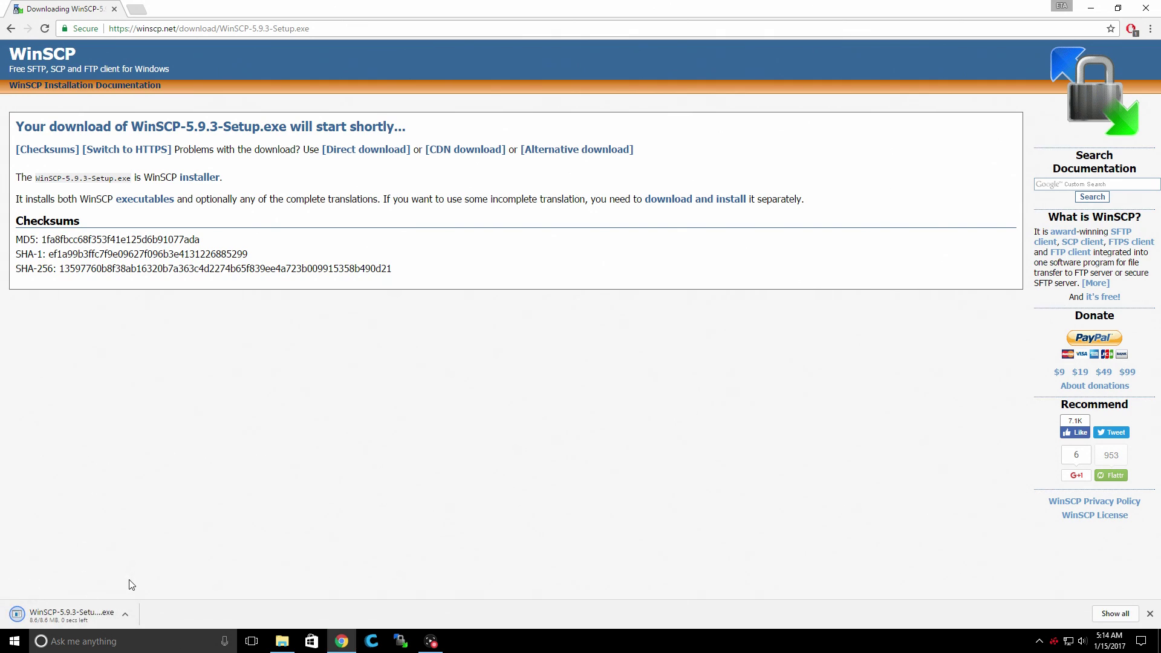
click(1091, 8)
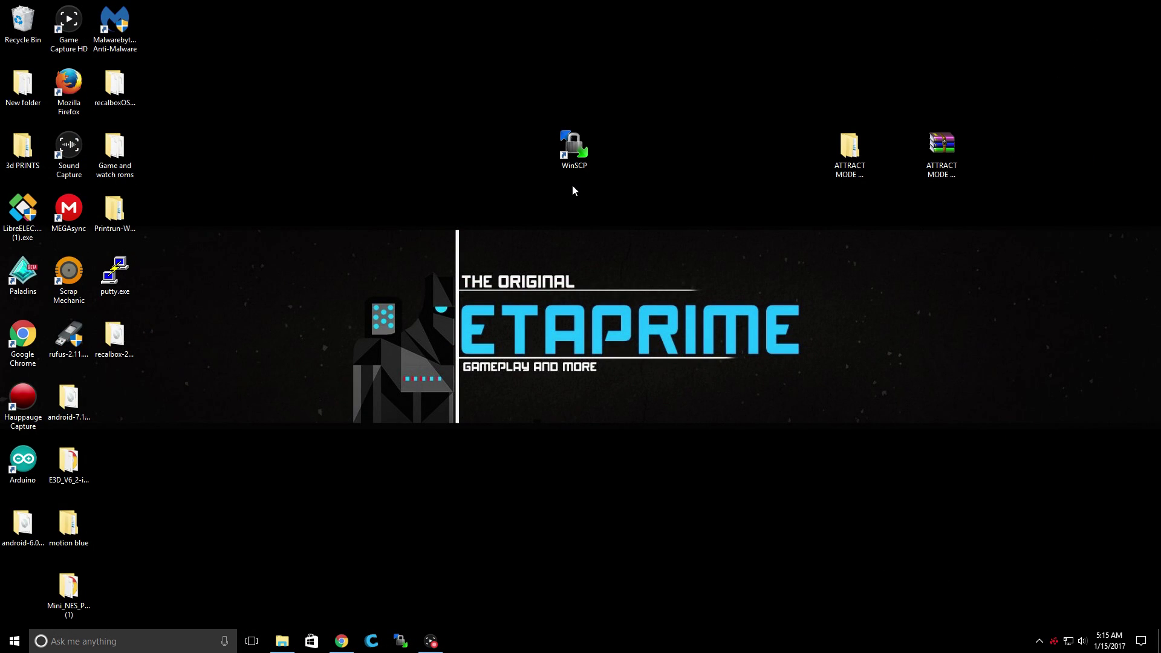
Open WinSCP and log in to a new SFTP site with host name RETROPIE, user name pi and the account password
double_click(578, 143)
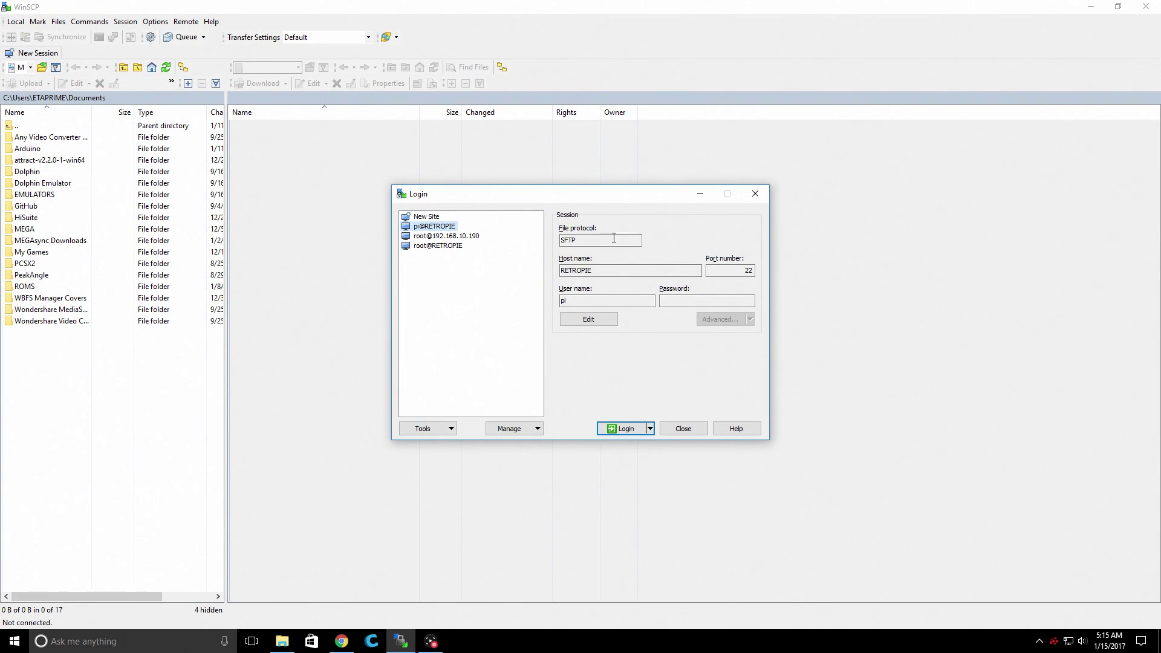
click(437, 219)
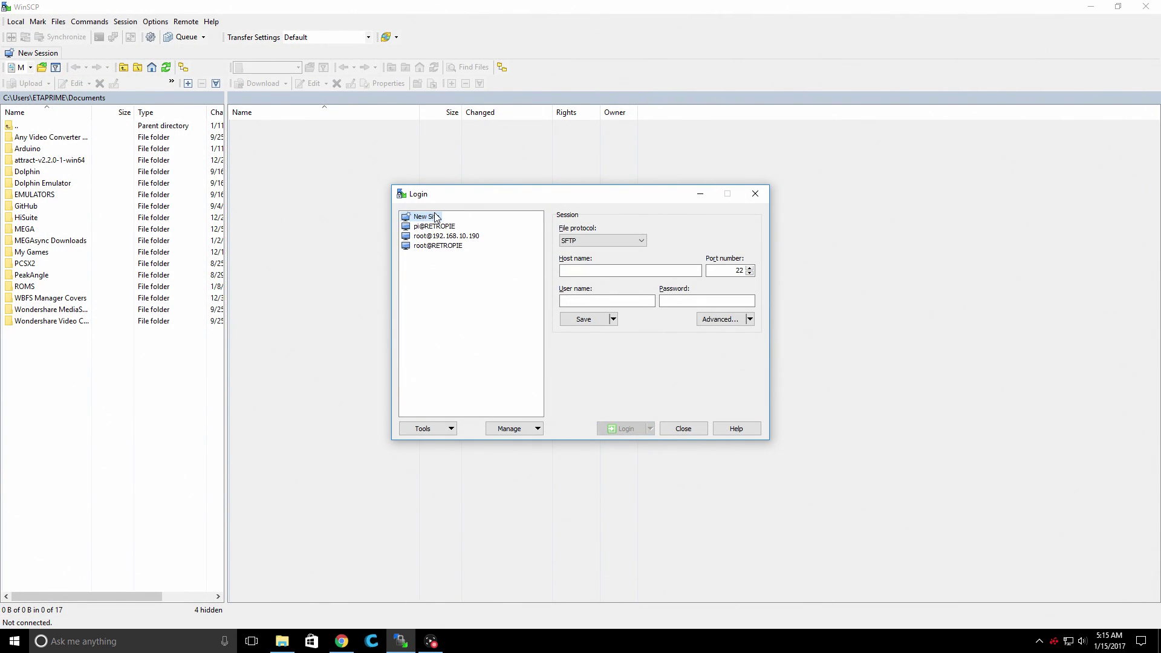
click(588, 271)
text(RETR)
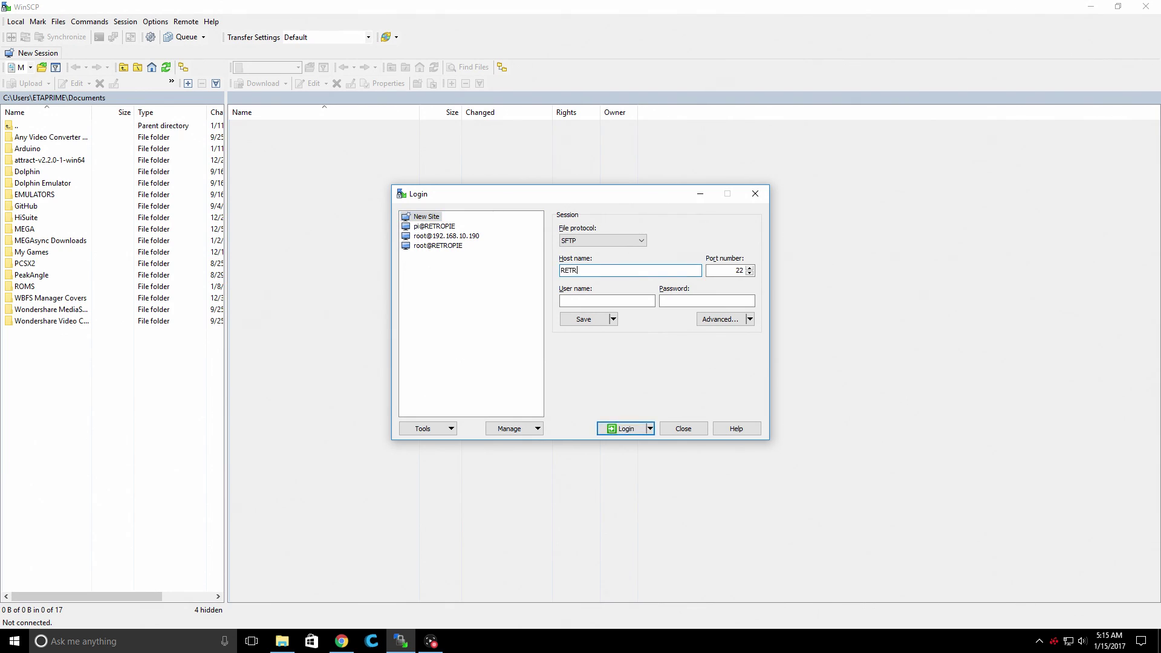
click(563, 299)
text(pi)
click(700, 300)
click(626, 428)
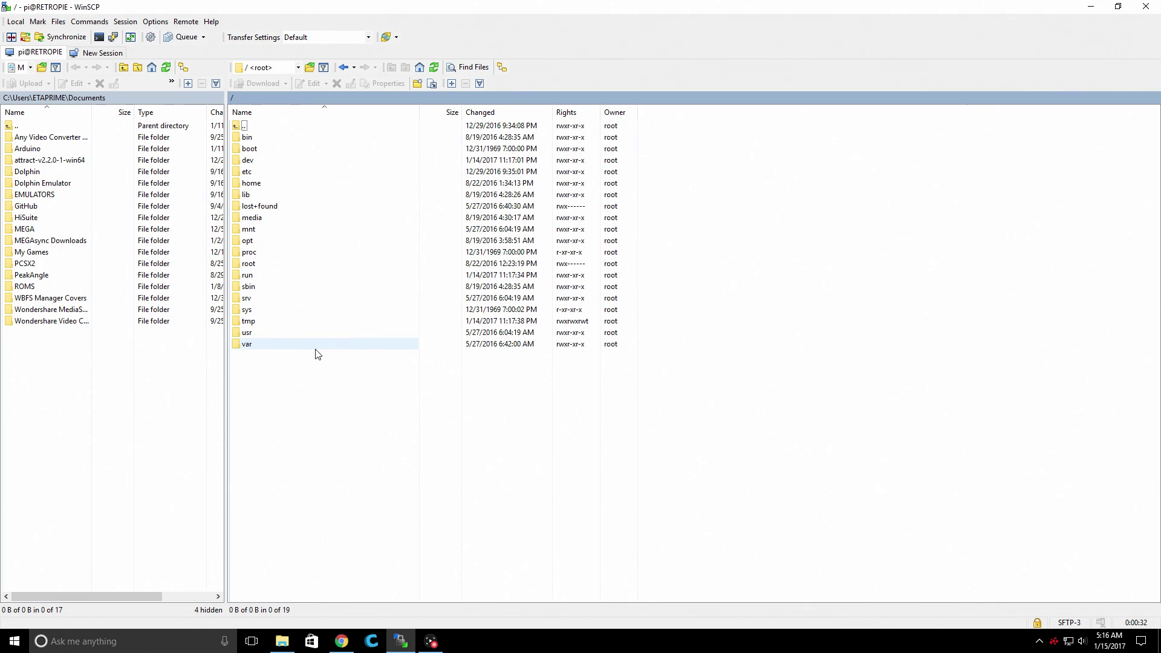
Enable showing hidden files in the WinSCP panel preferences
click(155, 22)
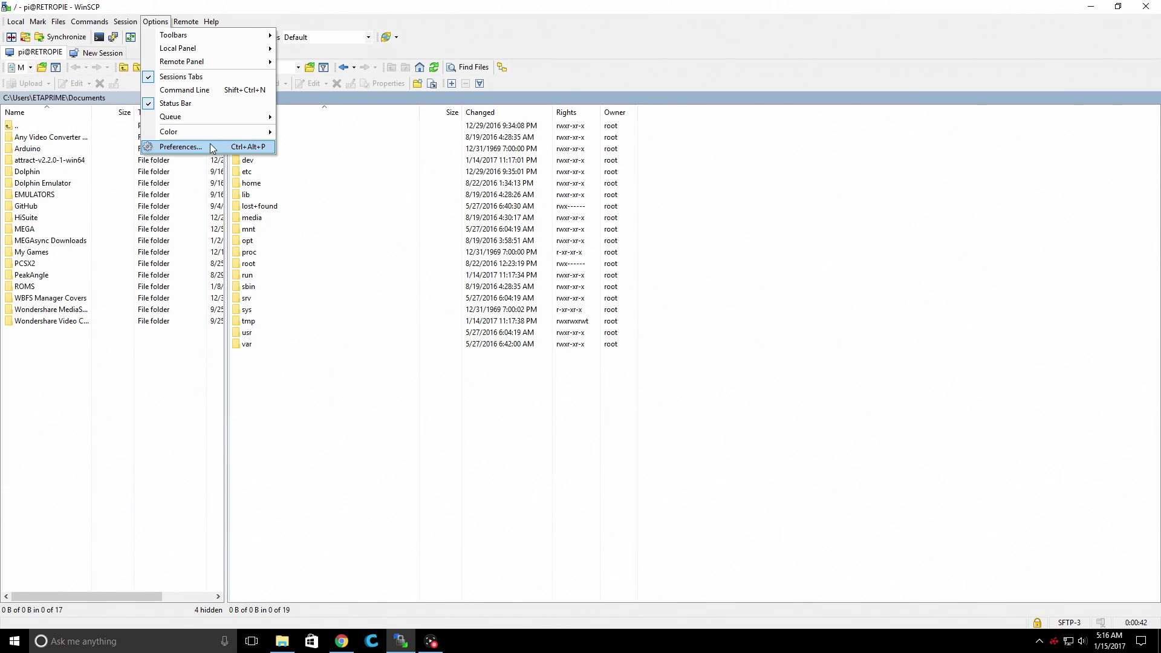
click(181, 147)
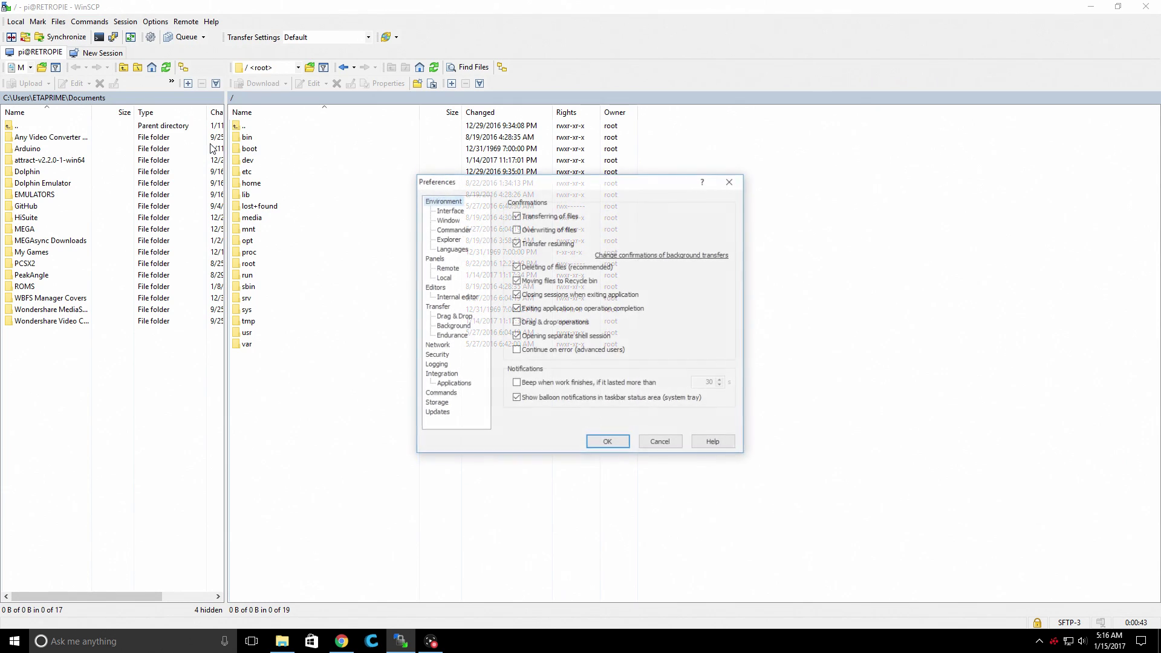
click(434, 258)
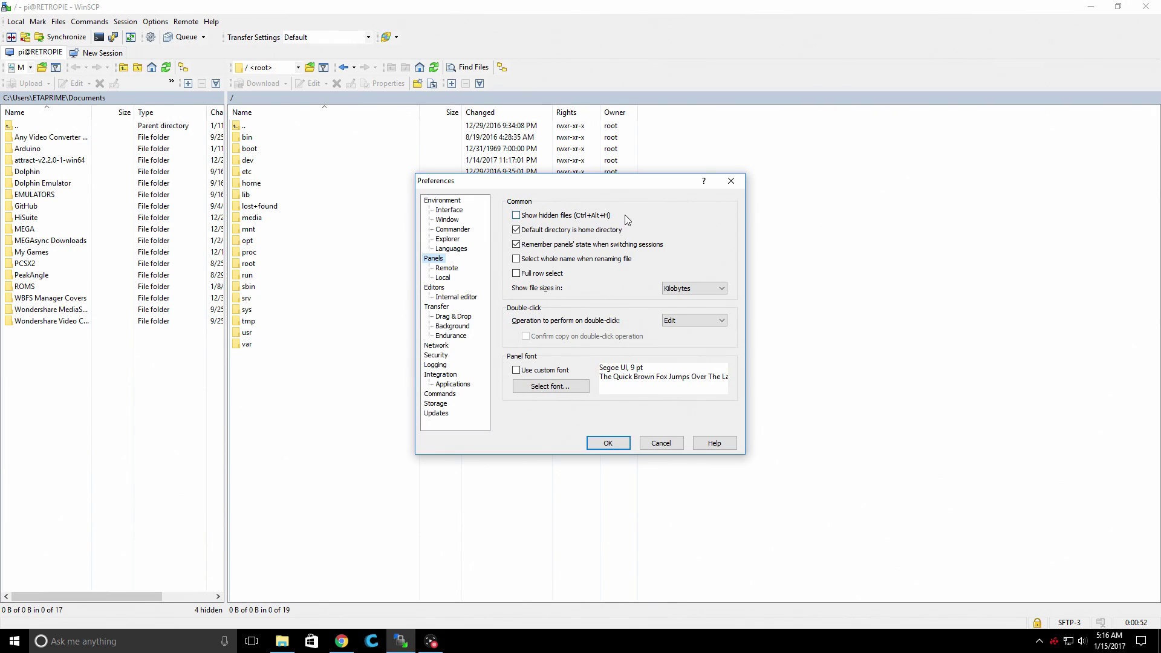
click(517, 216)
click(606, 443)
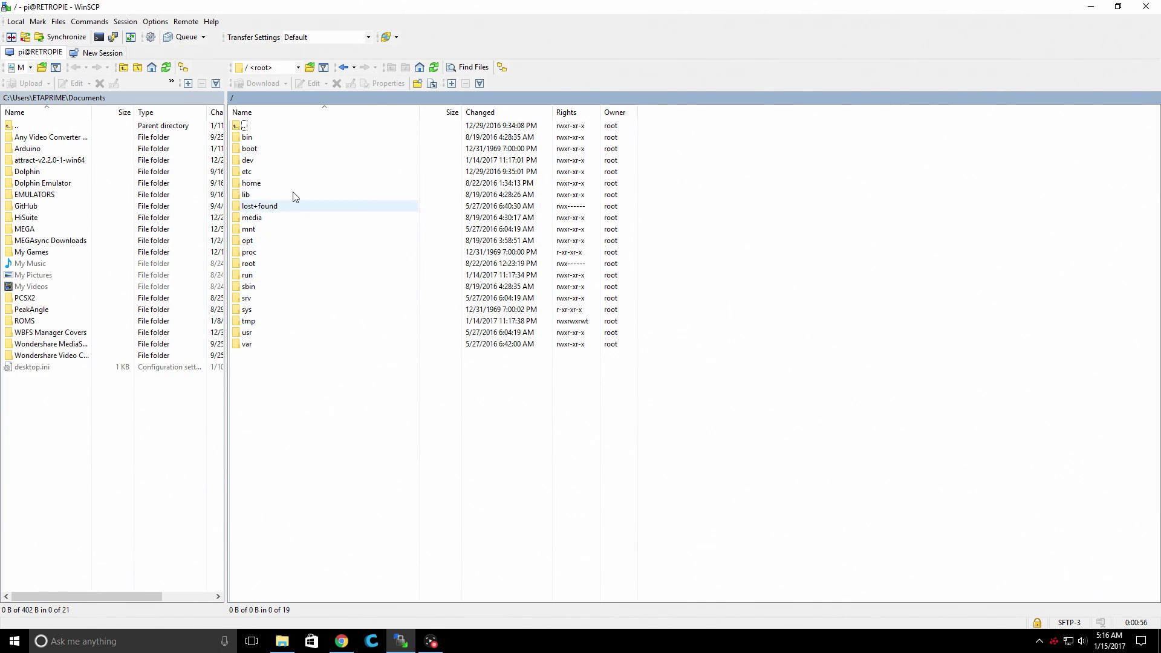
Open the remote folder /home/pi/.attract/layouts from the root directory
double_click(263, 184)
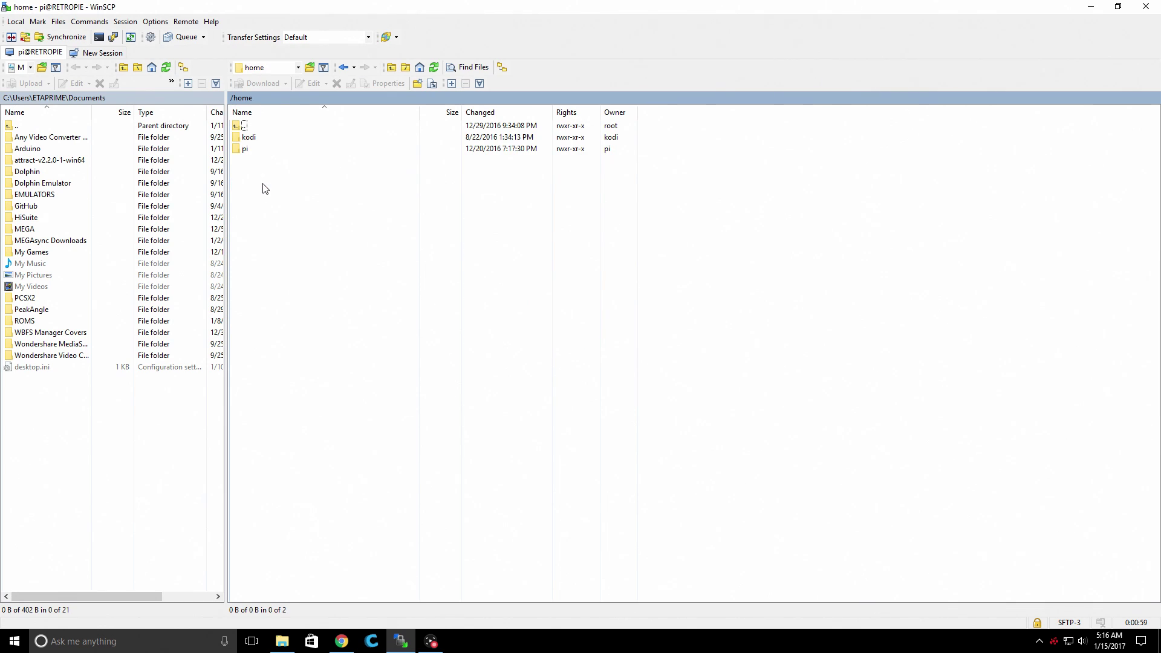
double_click(249, 151)
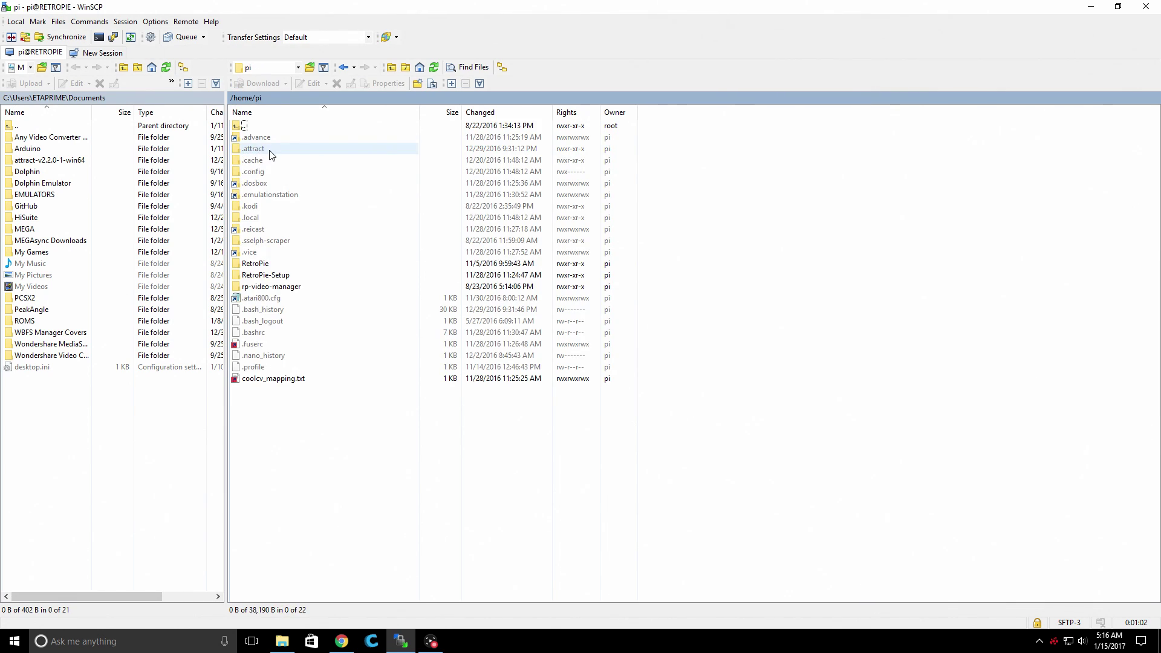
double_click(270, 150)
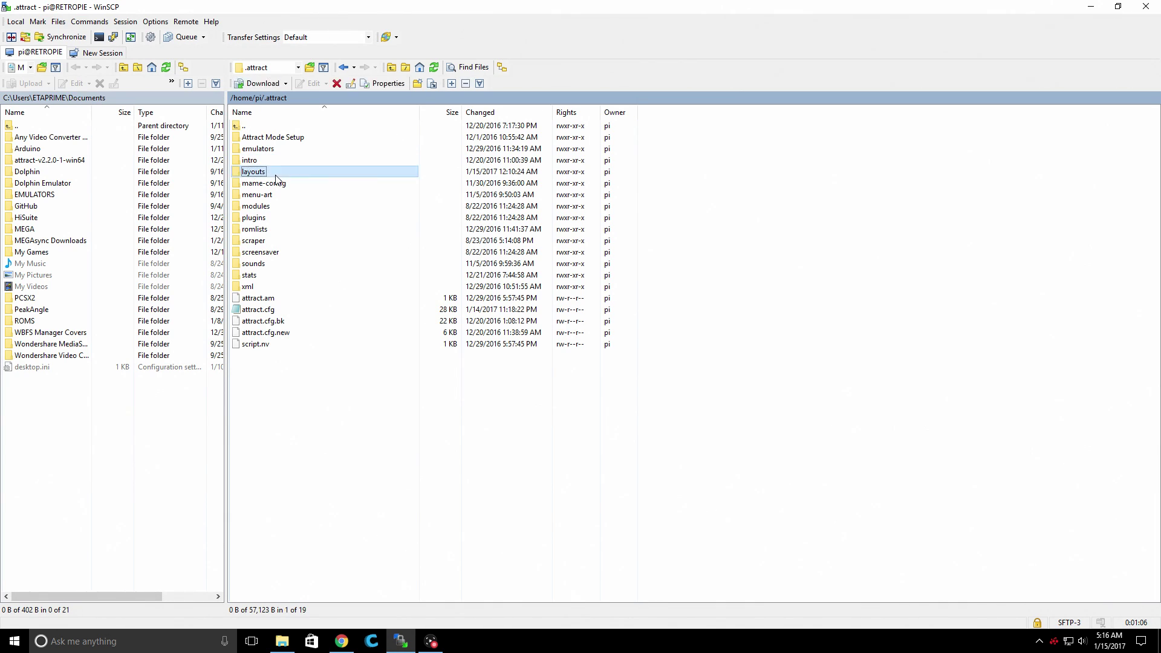
double_click(275, 174)
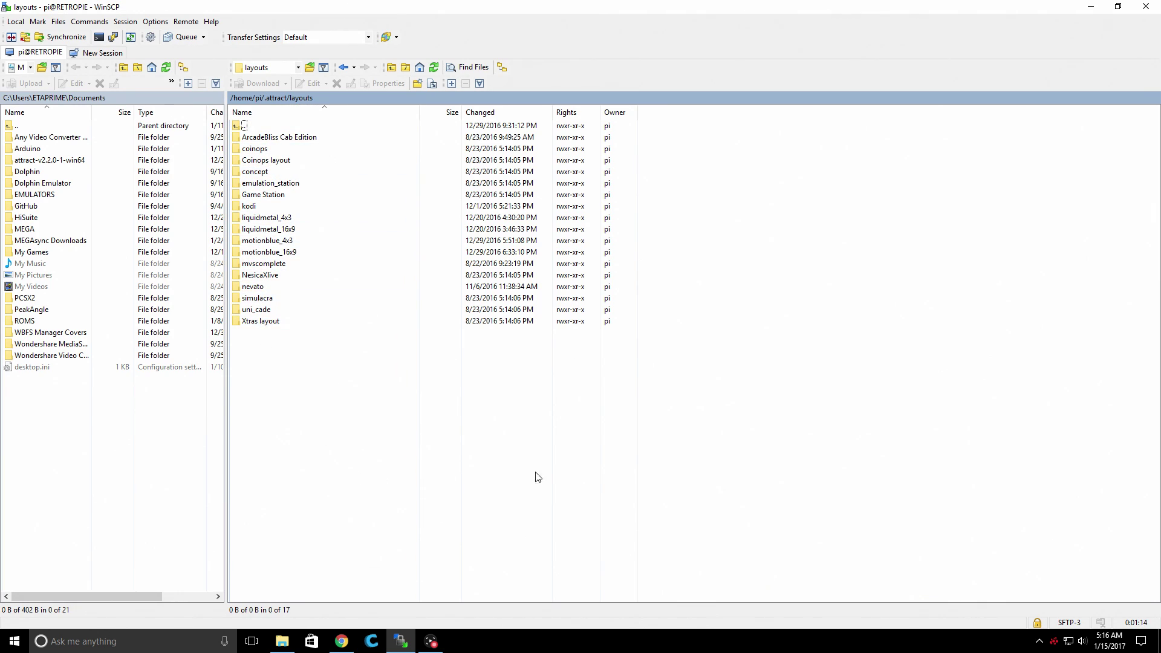
Arrange the WinSCP window and the ATTRACT MODE LAYOUT PACK folder window side by side
drag(562, 3, 0, 375)
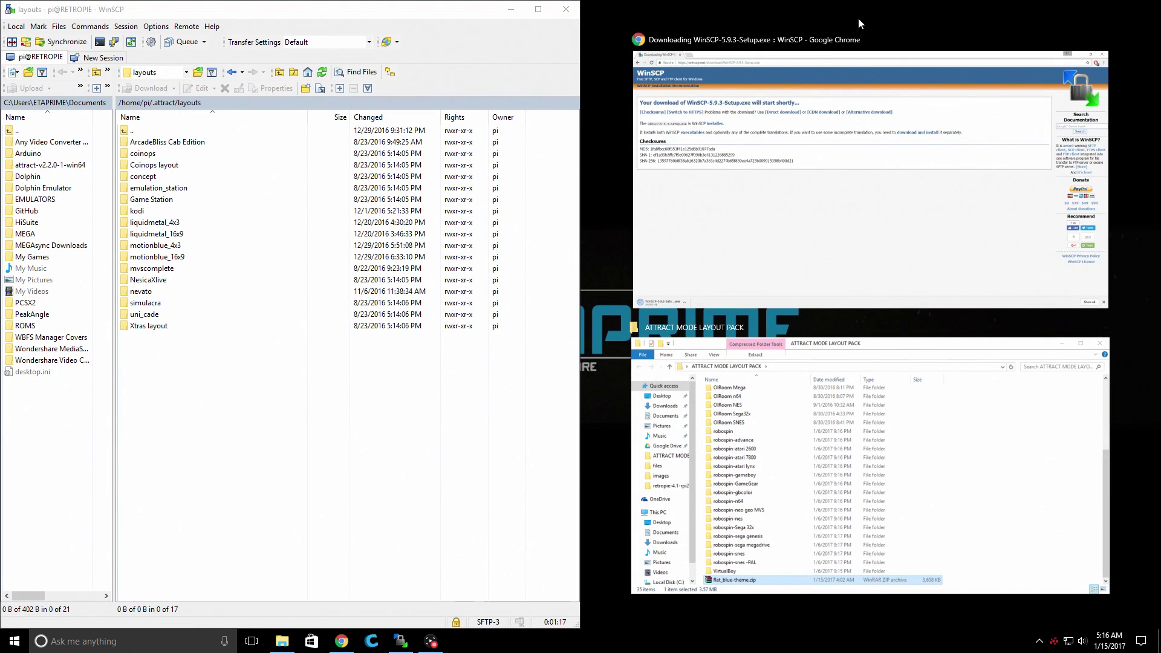
click(858, 17)
double_click(863, 180)
drag(763, 35, 1156, 148)
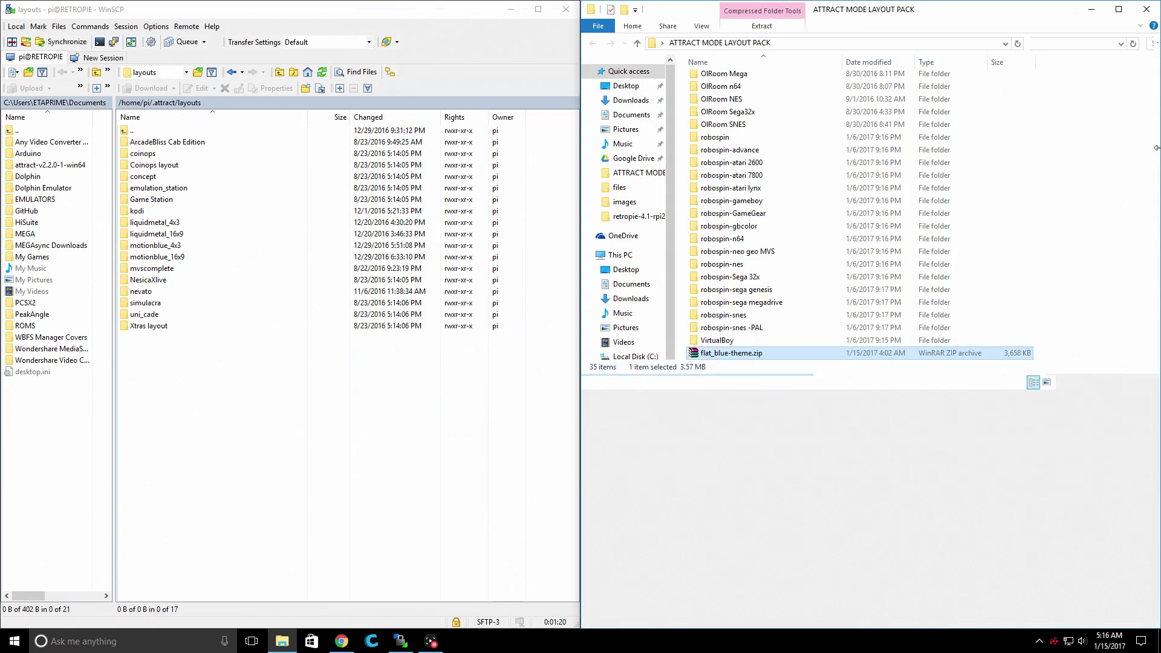
click(1072, 249)
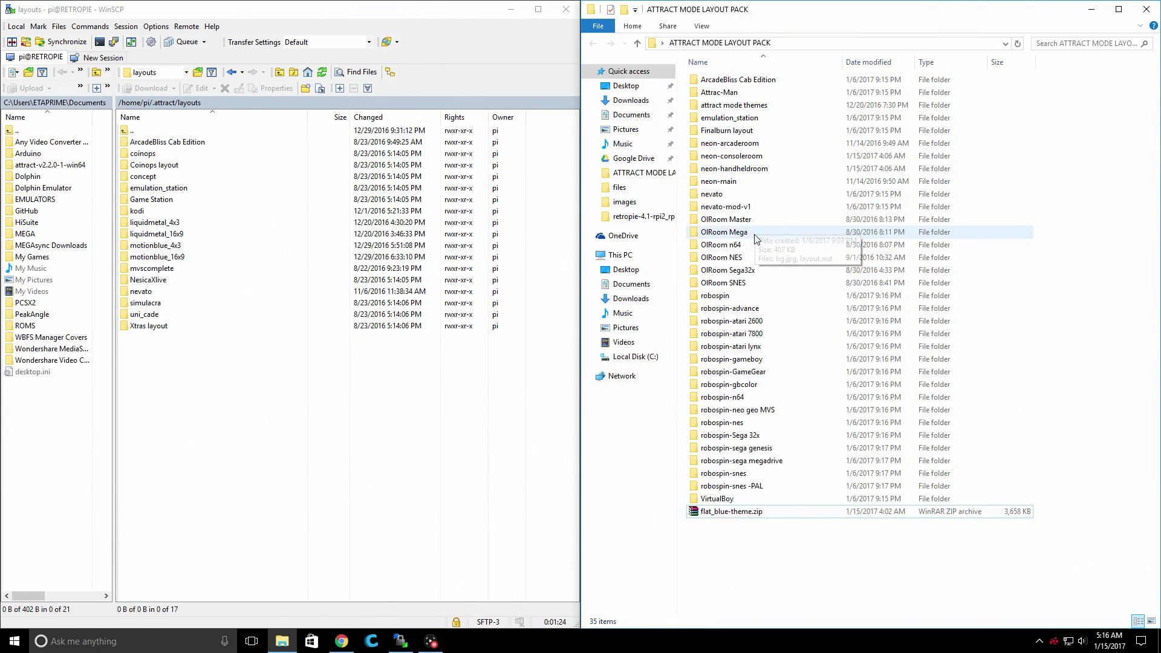
Copy the OIRoom n64, OIRoom SNES and robospin-n64 folders from the layout pack into the remote layouts folder
mouse_move(755, 240)
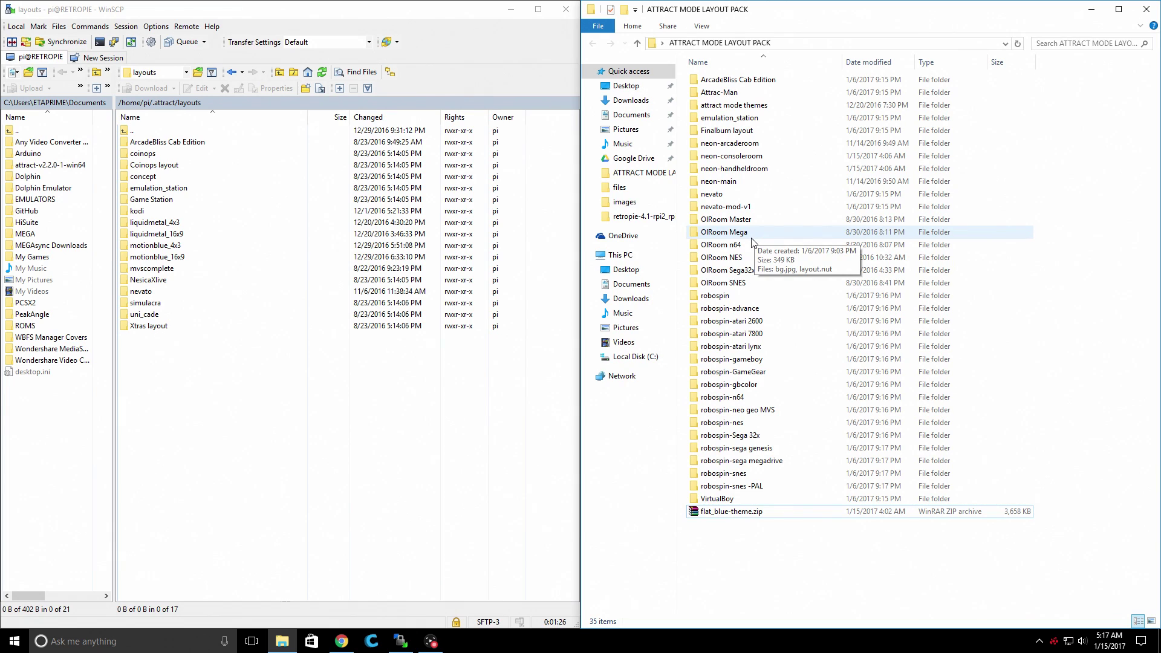
drag(737, 250, 212, 418)
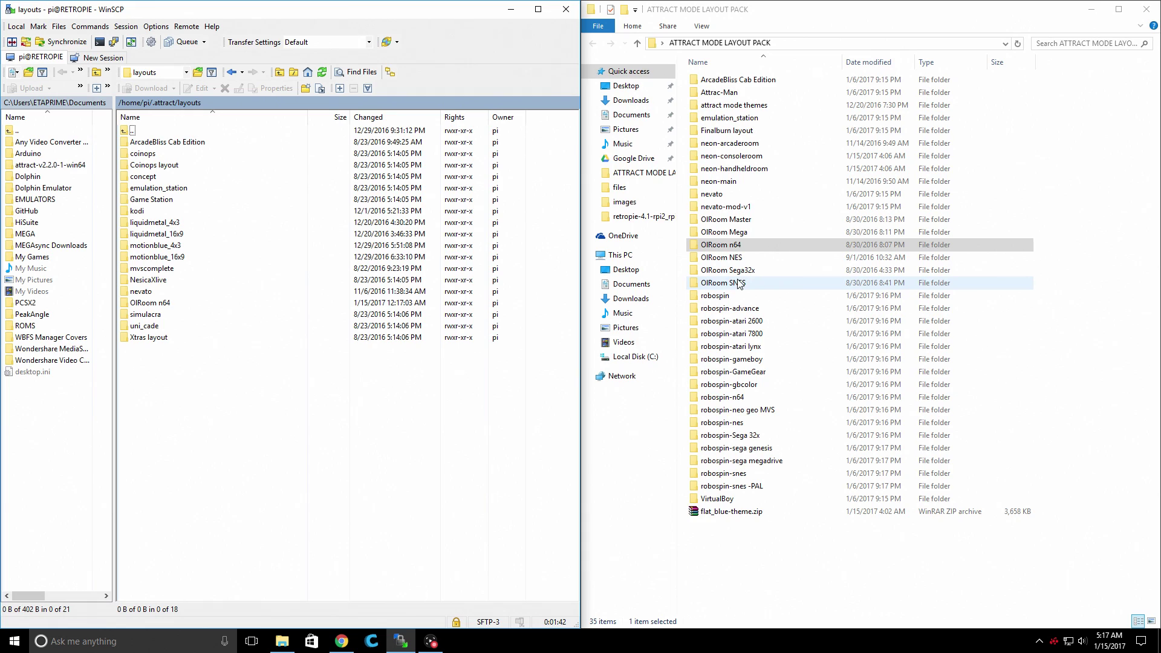
drag(737, 284, 176, 409)
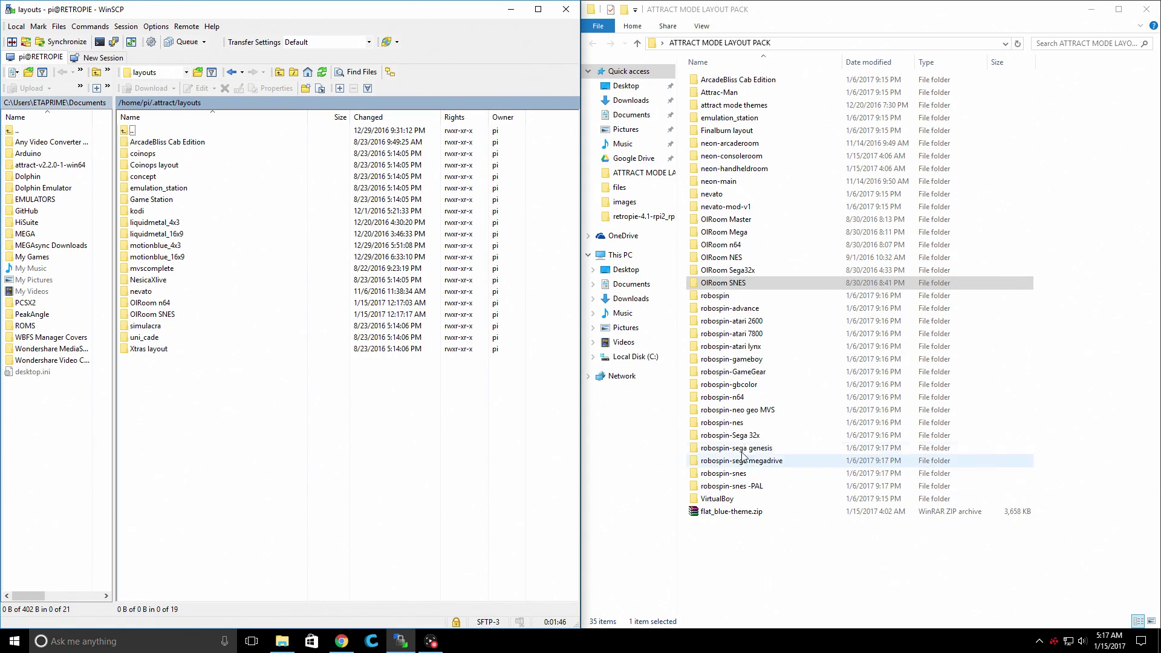
click(719, 399)
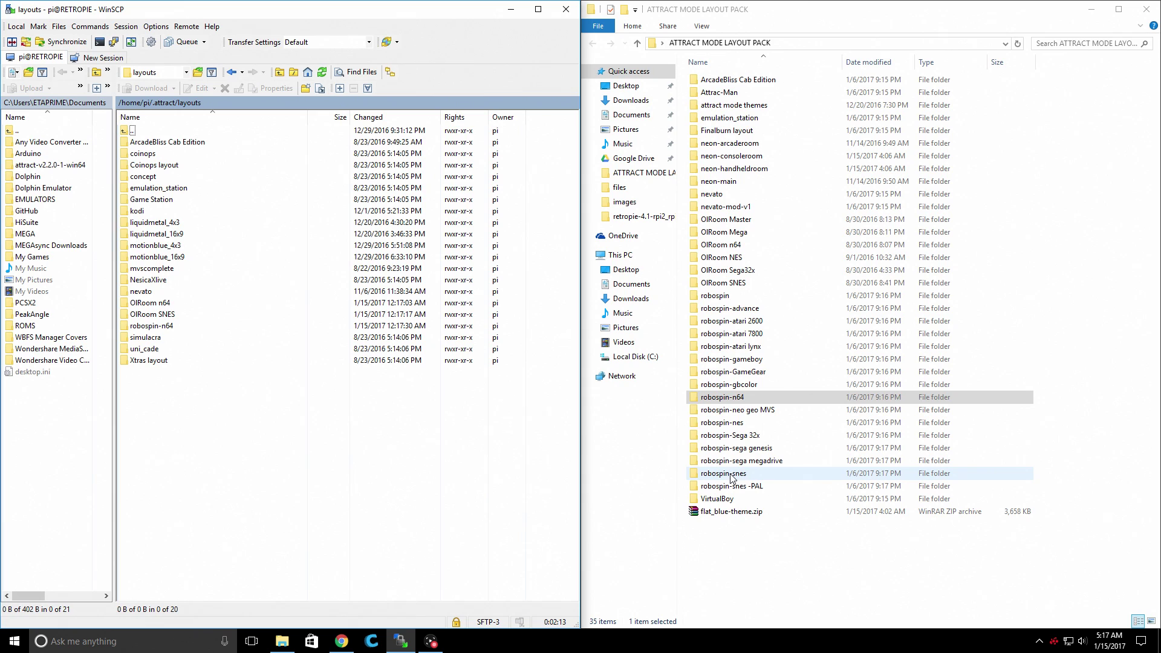
Copy the robospin-snes folder from the layout pack into the remote layouts folder
drag(750, 478, 779, 465)
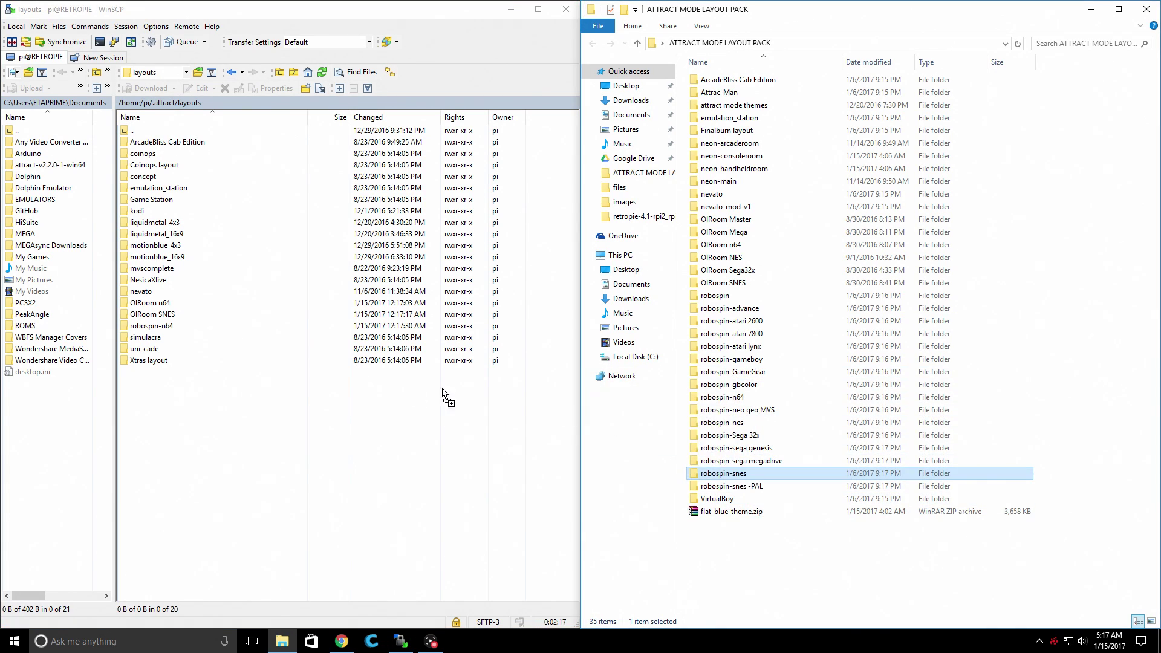
drag(472, 393, 472, 394)
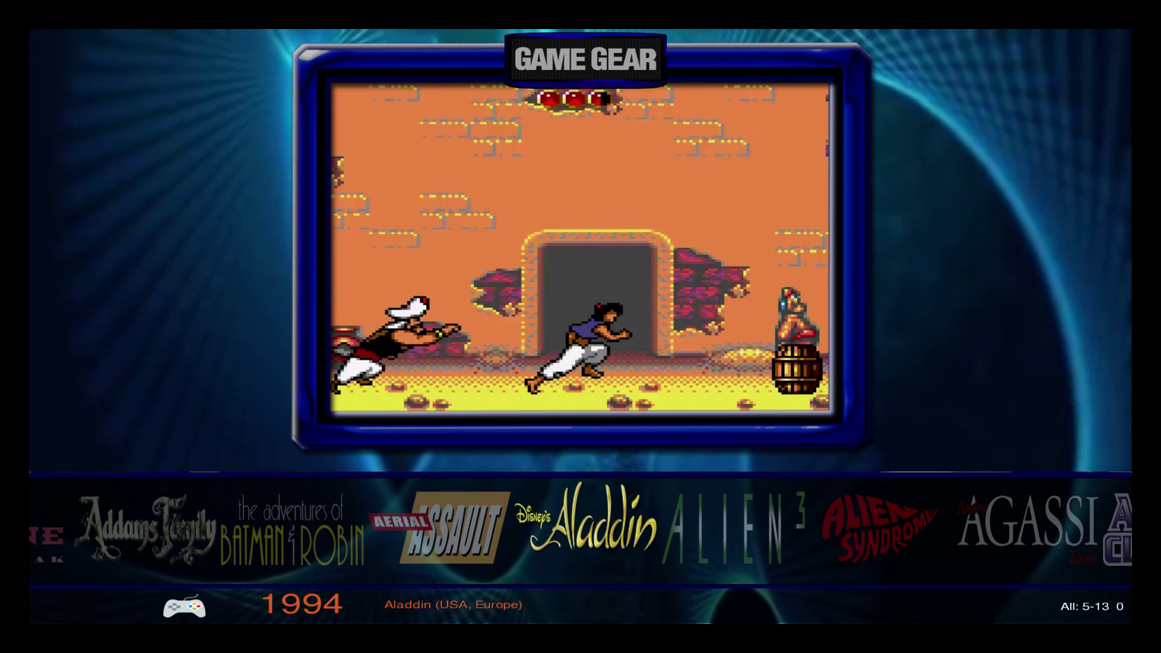
In Attract Mode, leave the Game Gear game list and browse the systems back to Bandai WonderSwan
key(Escape)
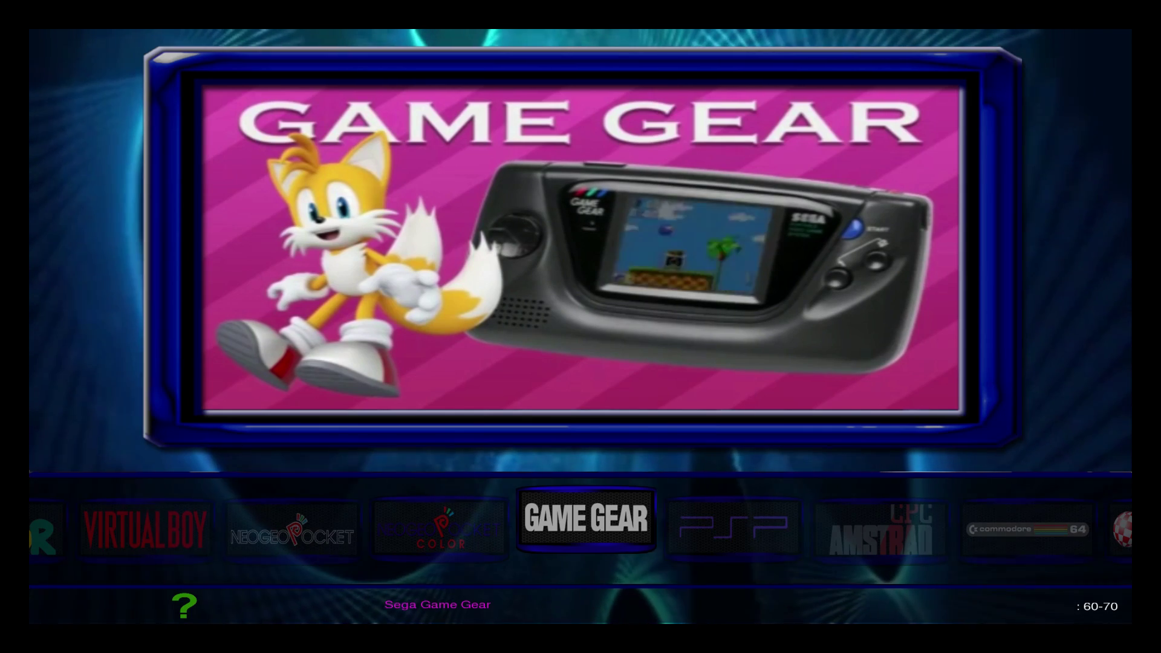
key(Left)
key(Left)
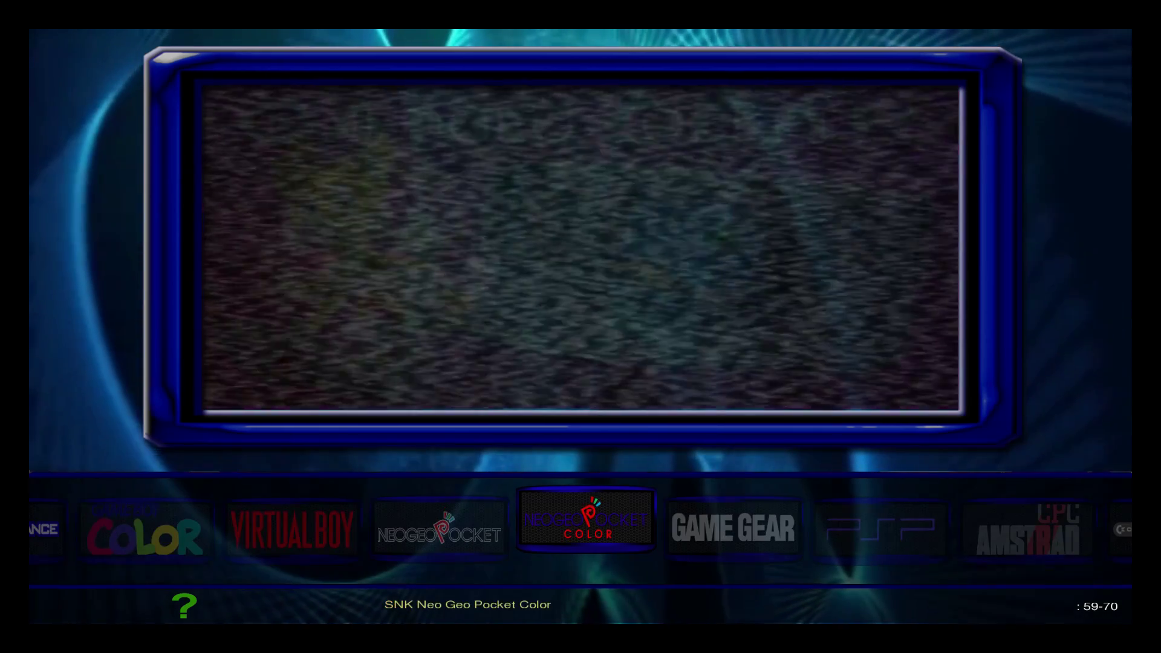
key(Left)
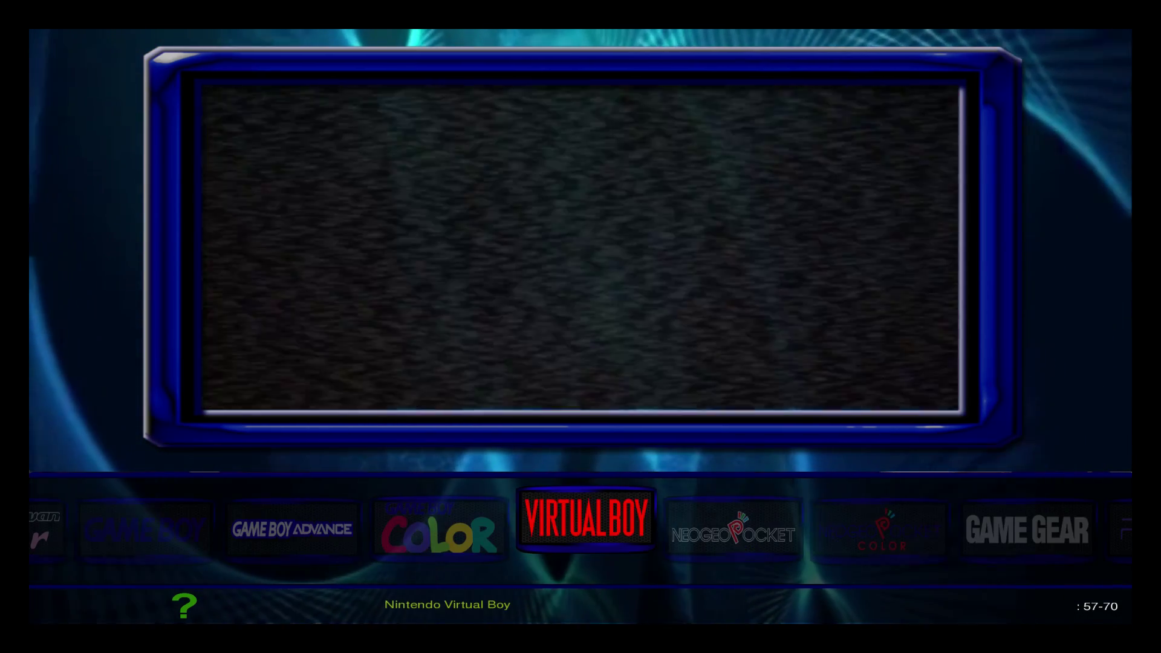
key(Left)
key(Left)
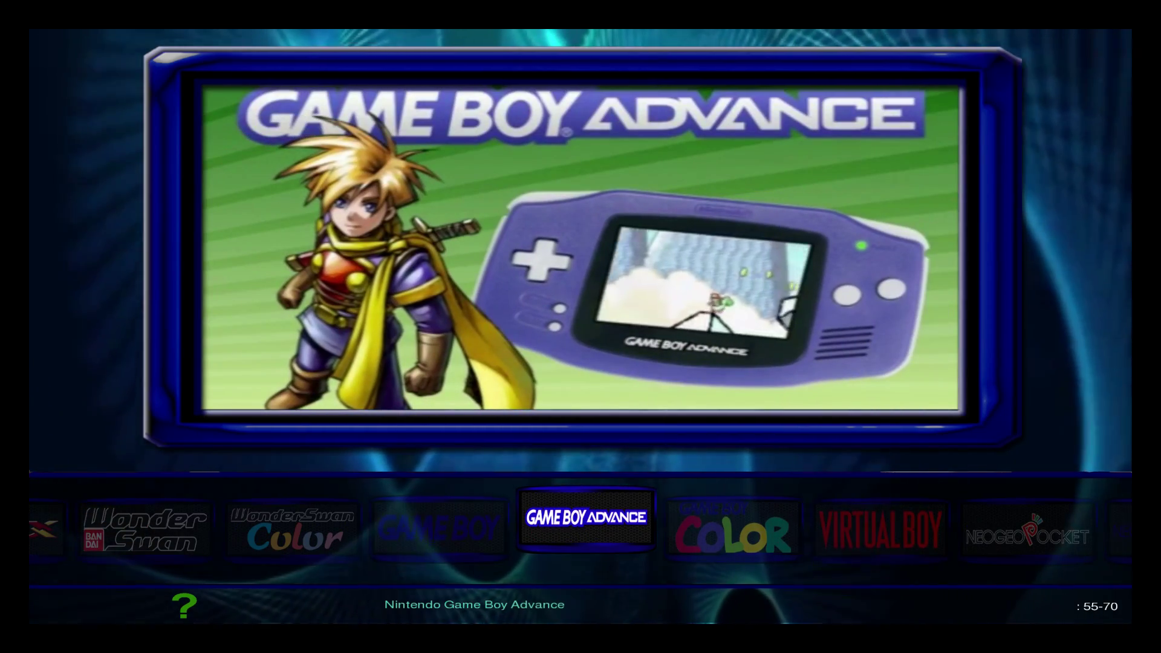
key(Left)
key(Left)
key(Left)
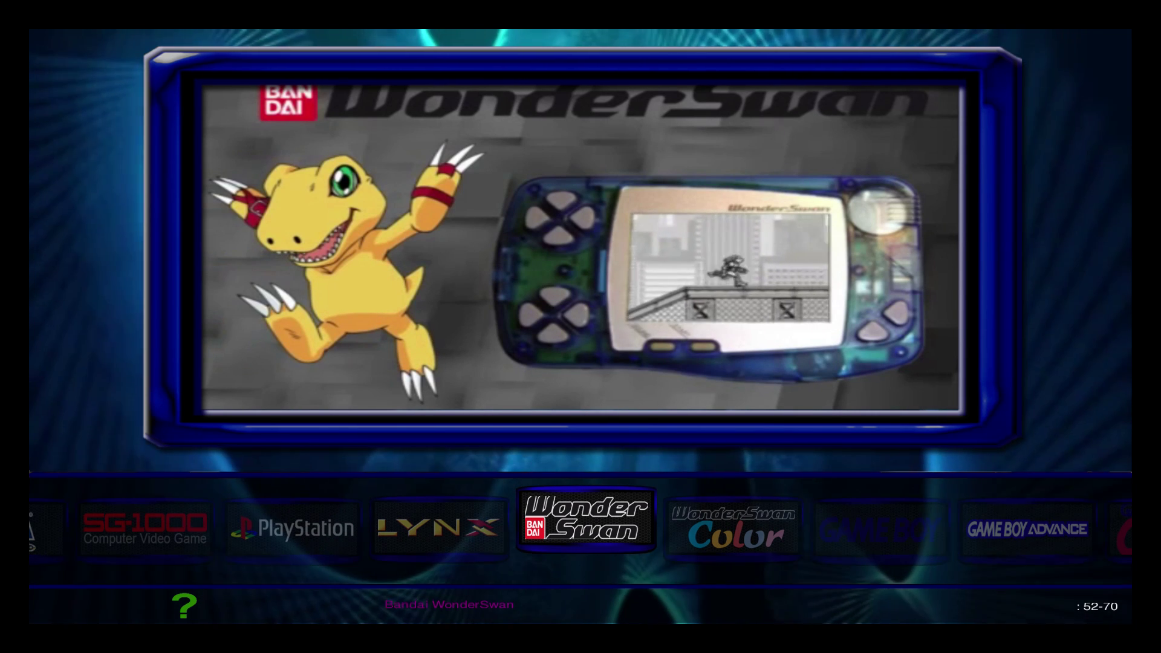
Open the Displays section of the Attract Mode configuration
key(Tab)
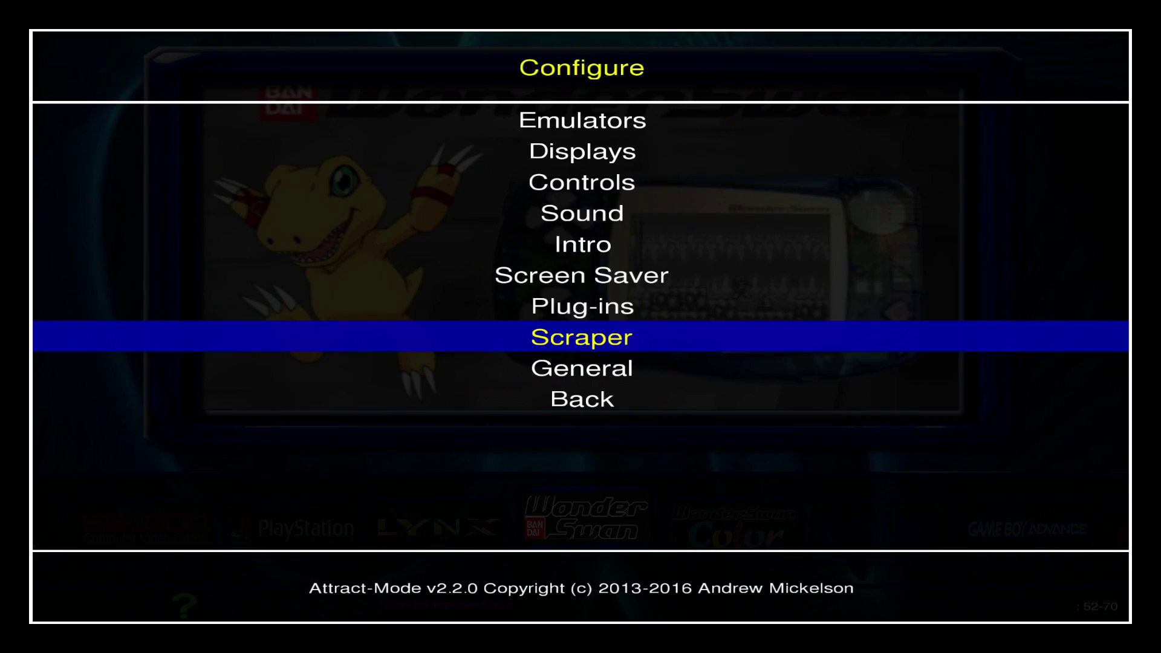
key(Up)
key(Up)
key(Up)
key(Up)
key(Up)
key(Up)
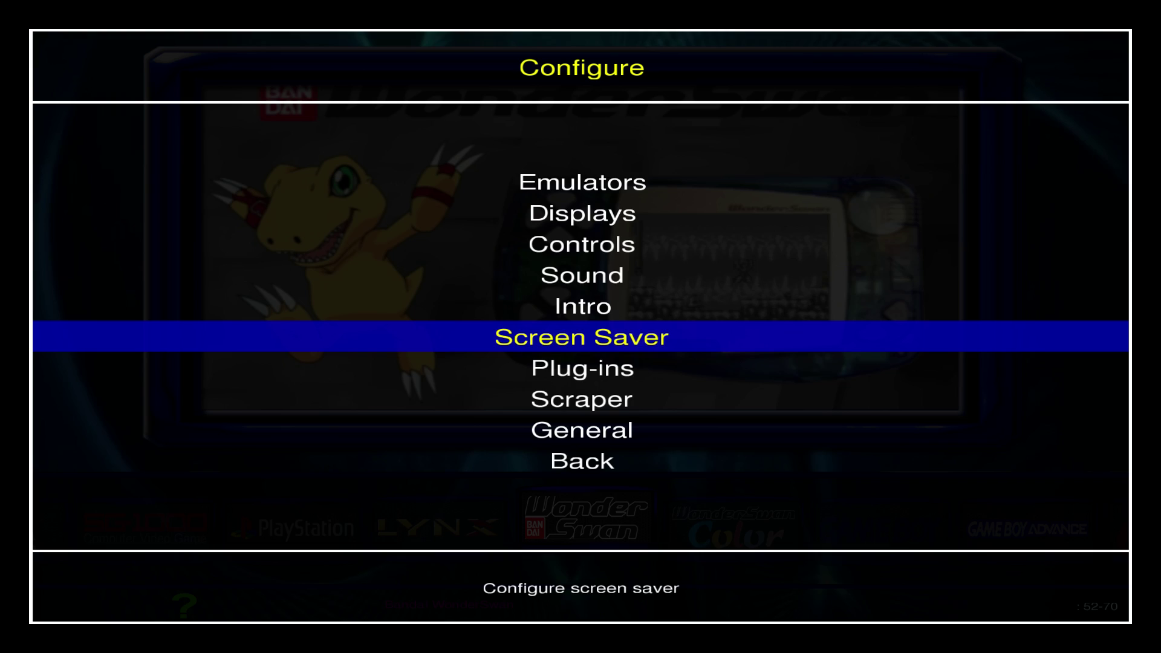
key(Return)
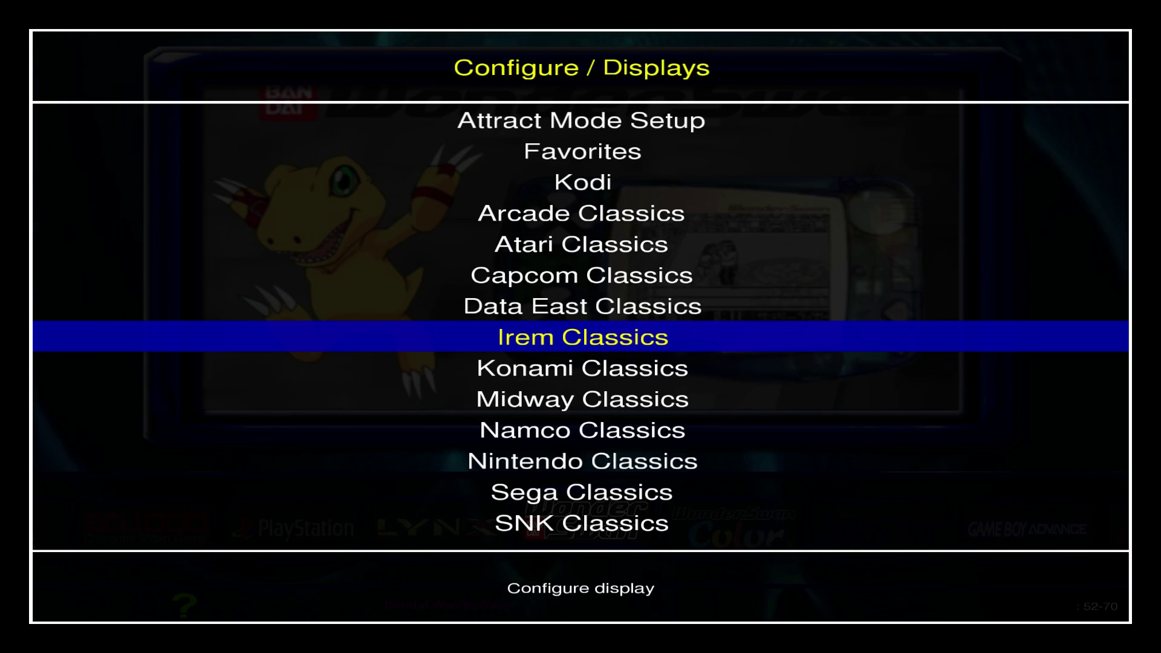
Open the 'Displays Menu' Options from the list of displays
key(Up)
key(Up)
key(Up)
key(Up)
key(Up)
key(Up)
key(Up)
key(Up)
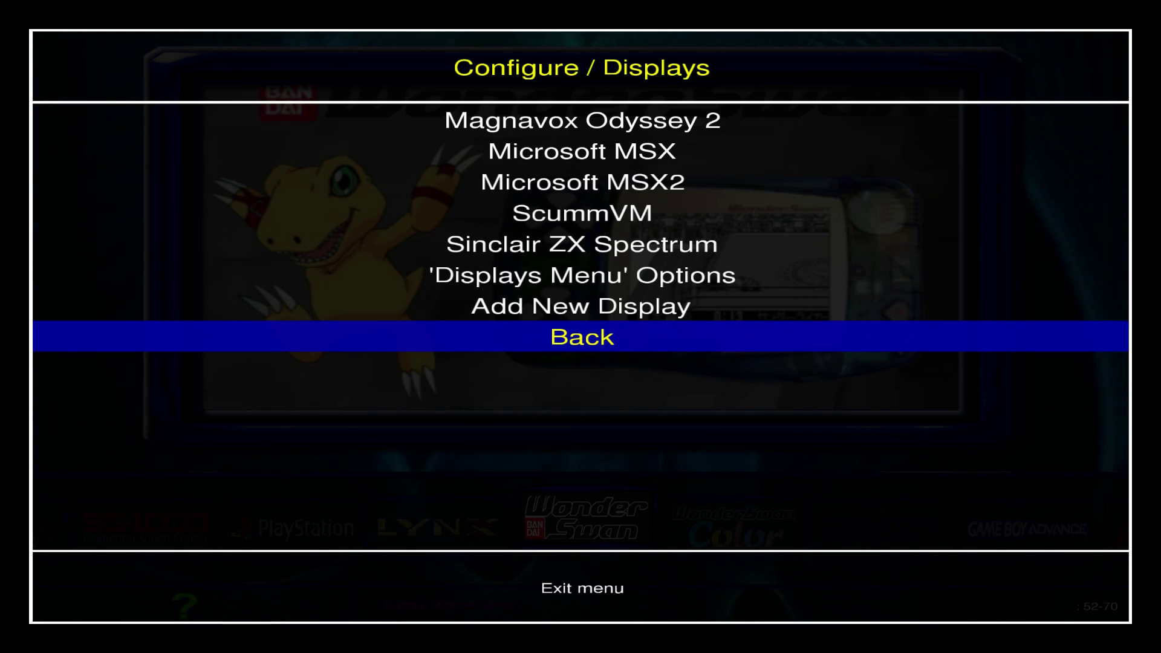
key(Up)
key(Up)
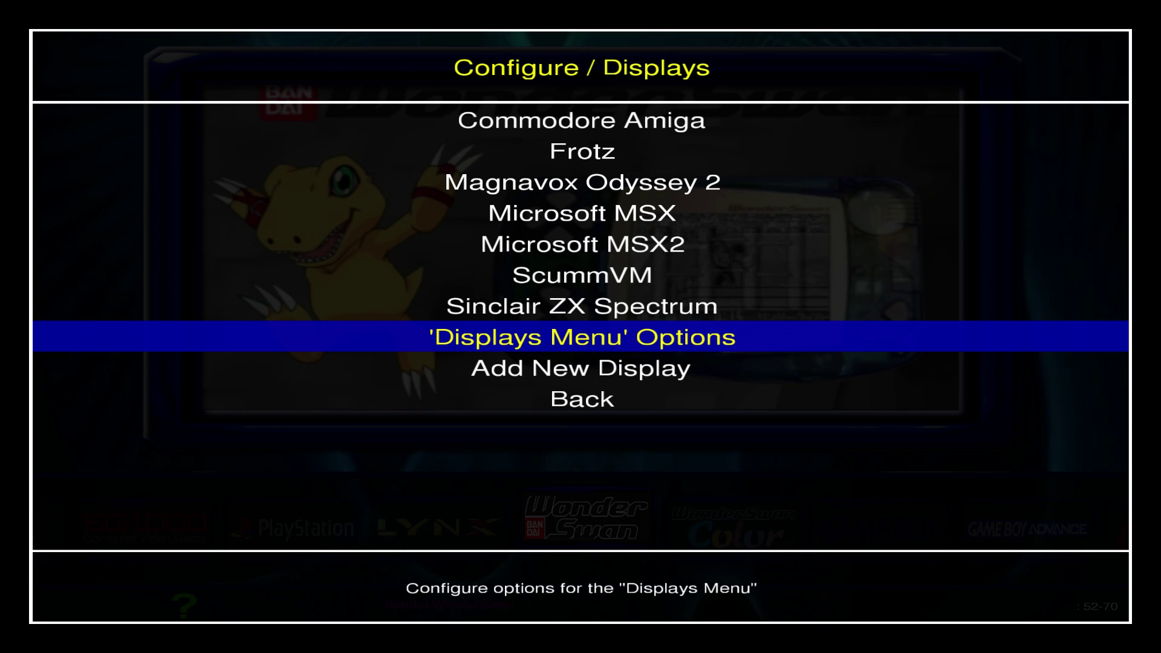
key(Return)
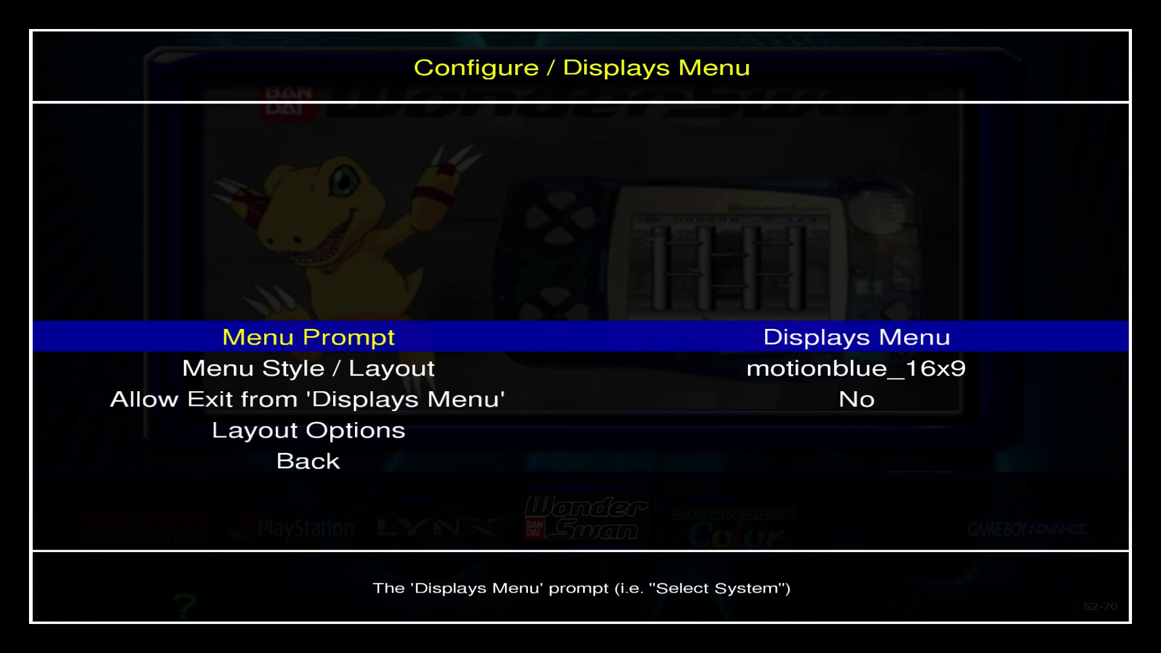
Set the Displays Menu's Menu Style / Layout to nevato and exit the configuration
key(Down)
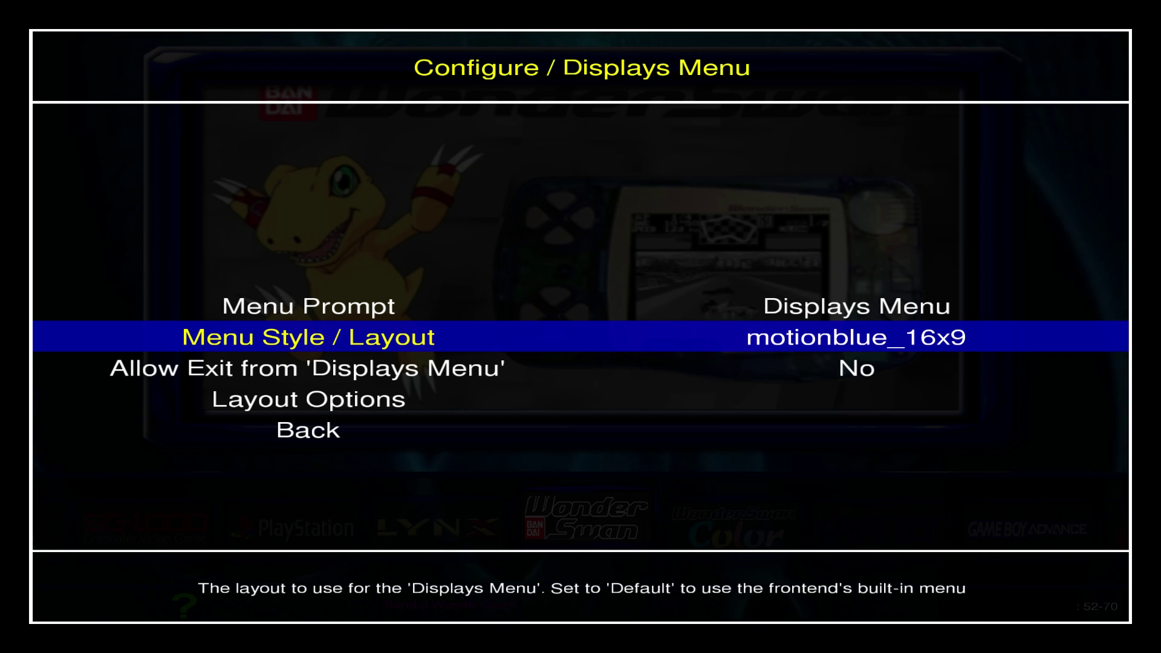
key(Return)
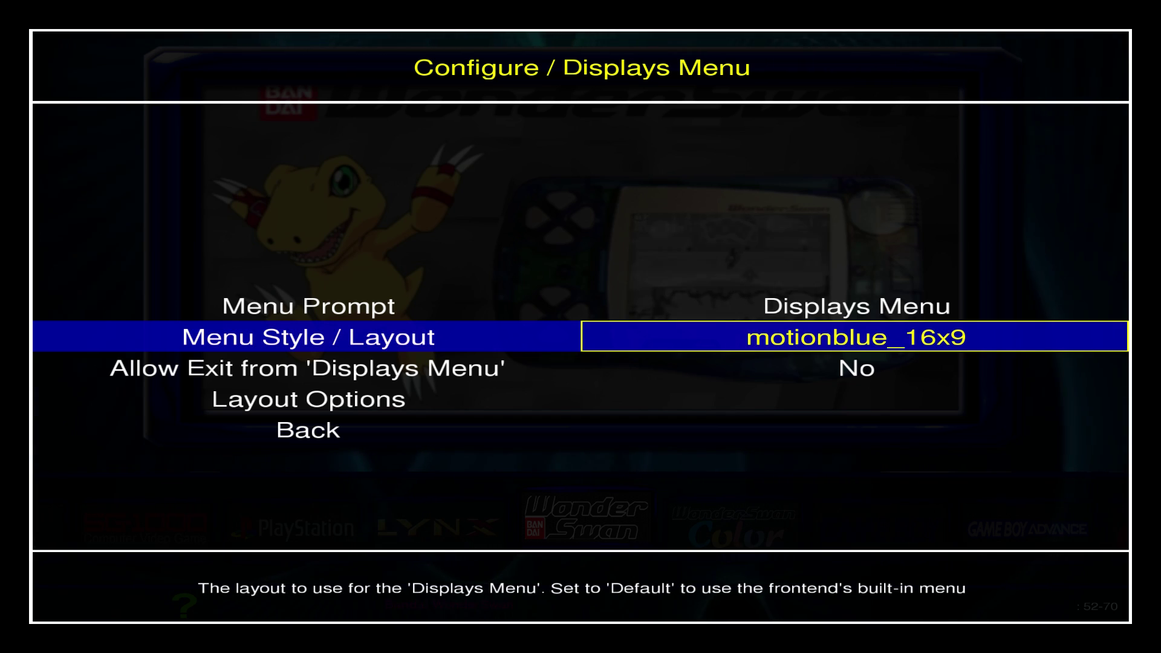
key(Up)
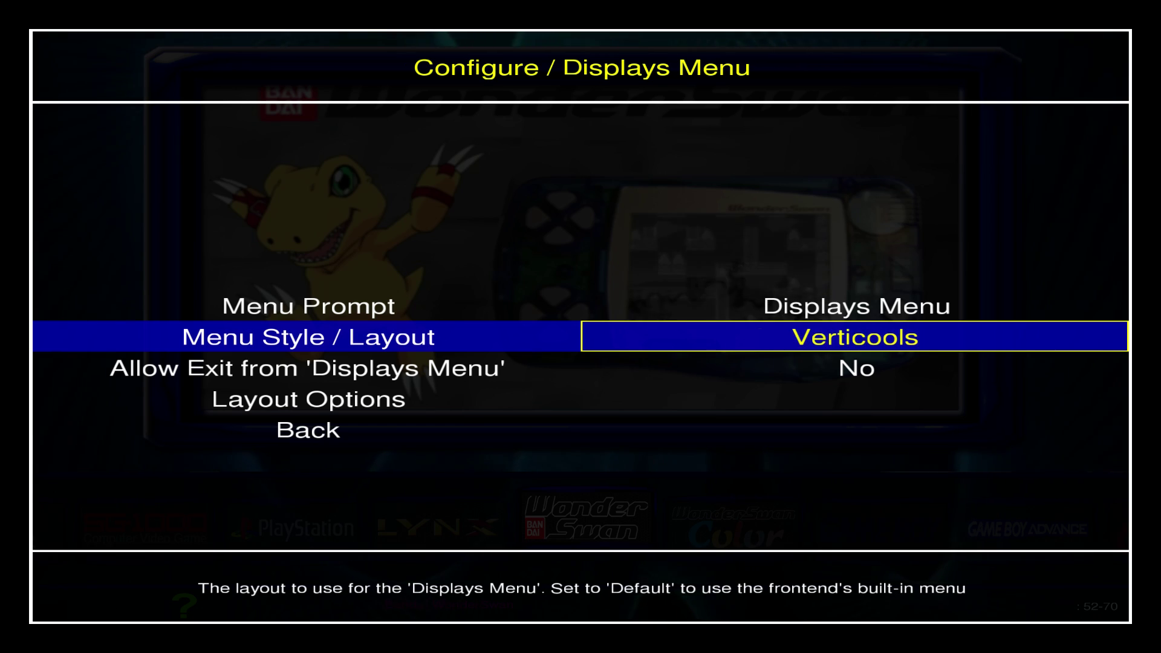
key(Up)
key(Up)
key(Up)
key(Up)
key(Up)
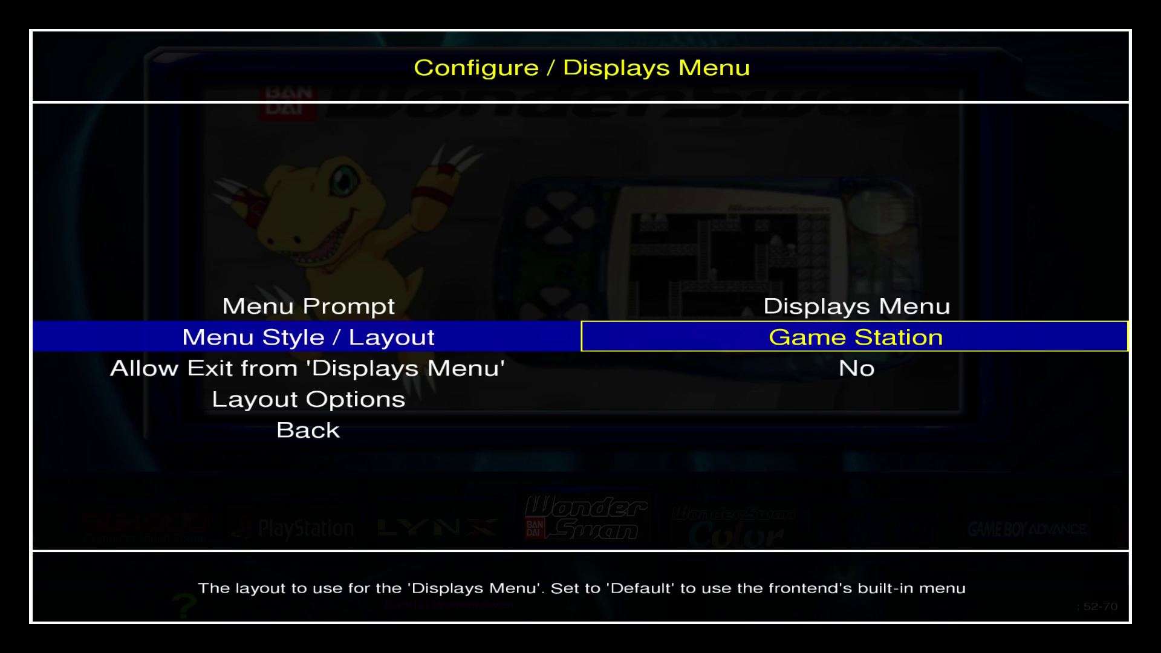
key(Up)
key(Up)
key(Up)
key(Up)
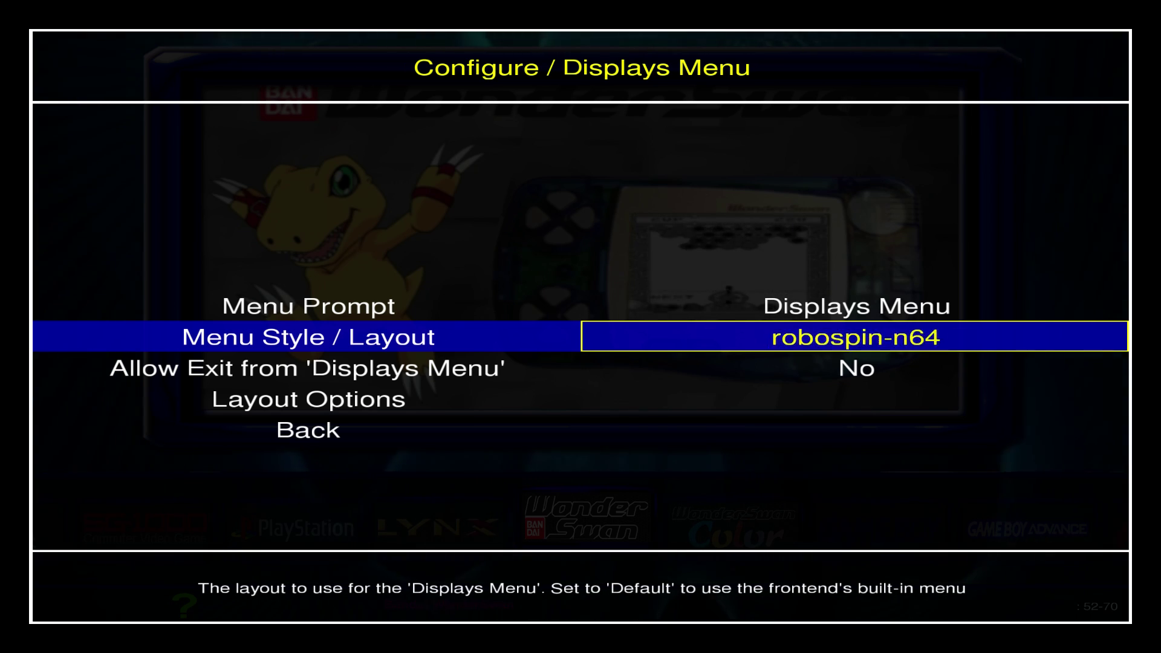
key(Up)
key(Up)
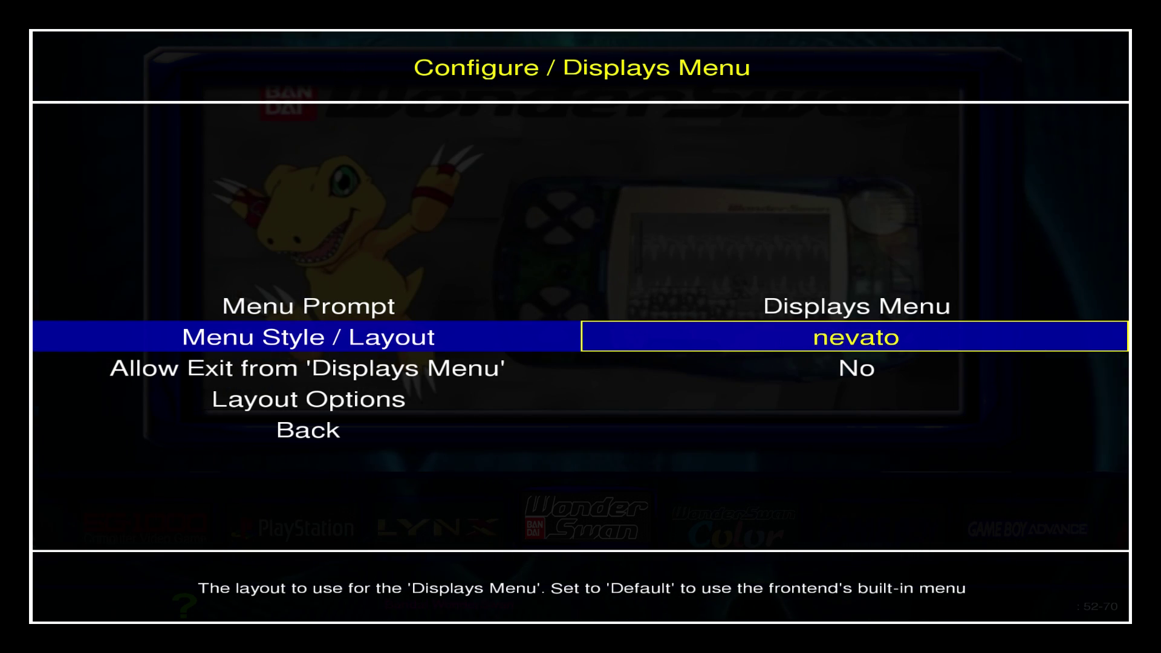
key(Return)
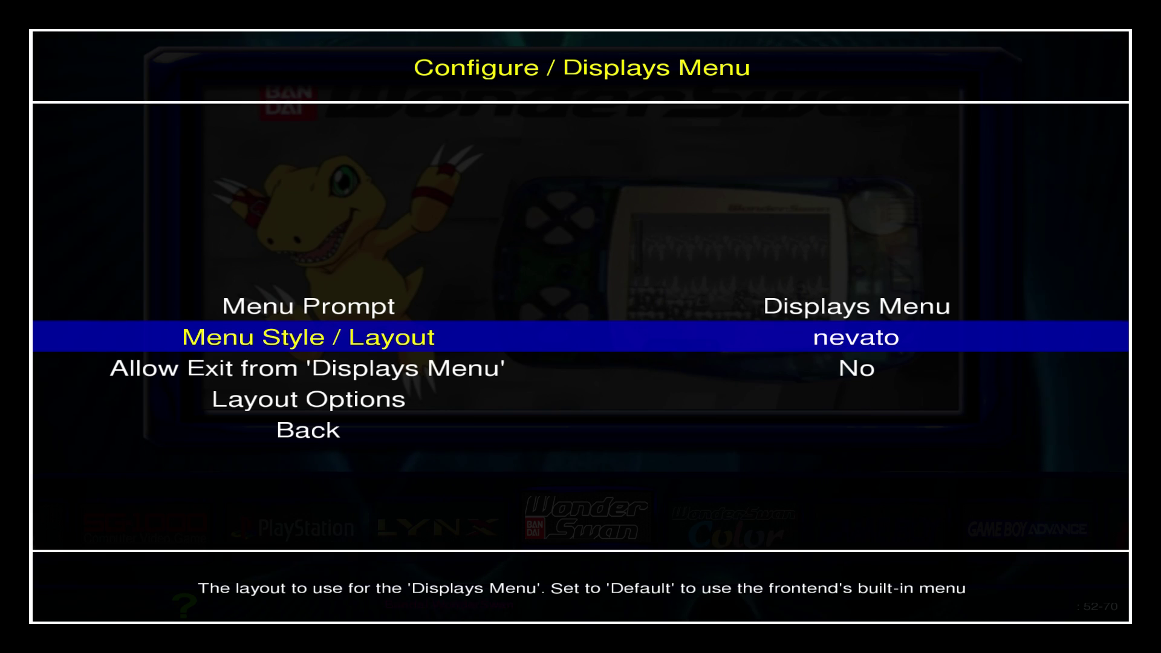
key(Escape)
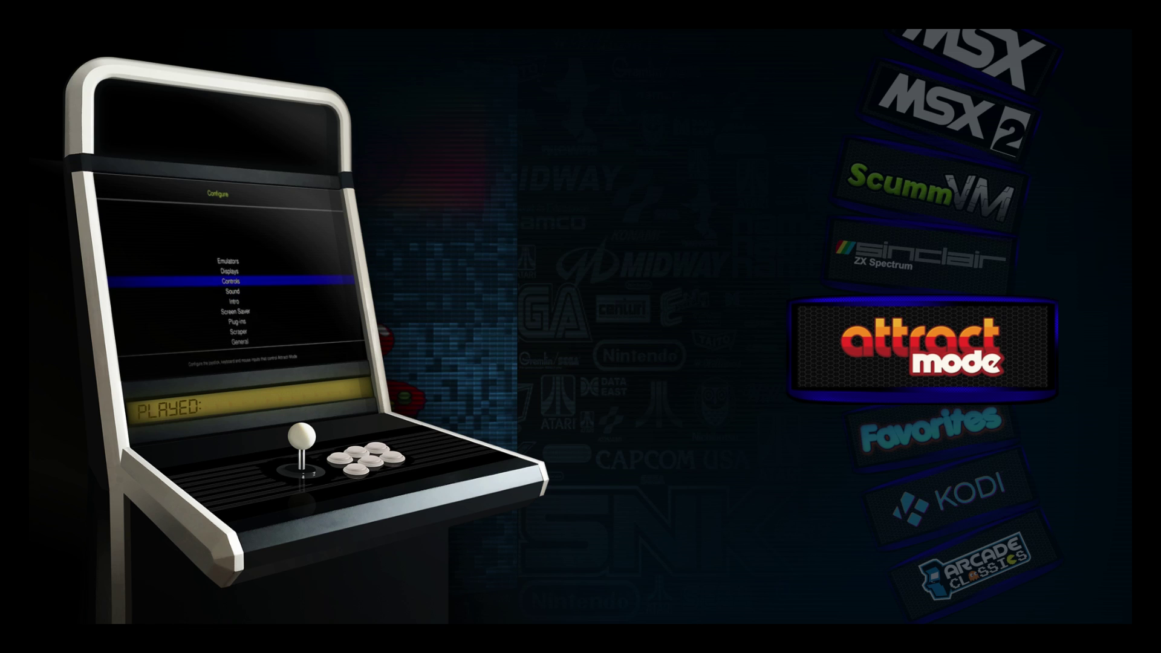
key(Escape)
Browse the system wheel from Attract Mode back to Odyssey 2 to preview the nevato layout
key(Up)
key(Up)
key(Up)
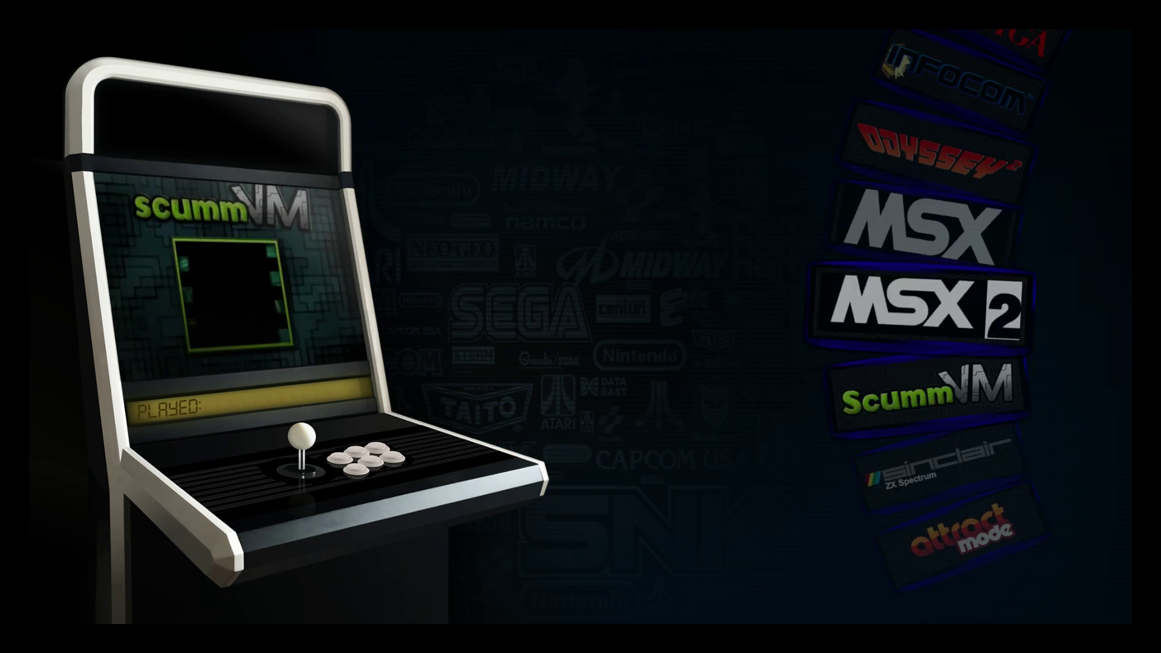
key(Up)
key(Up)
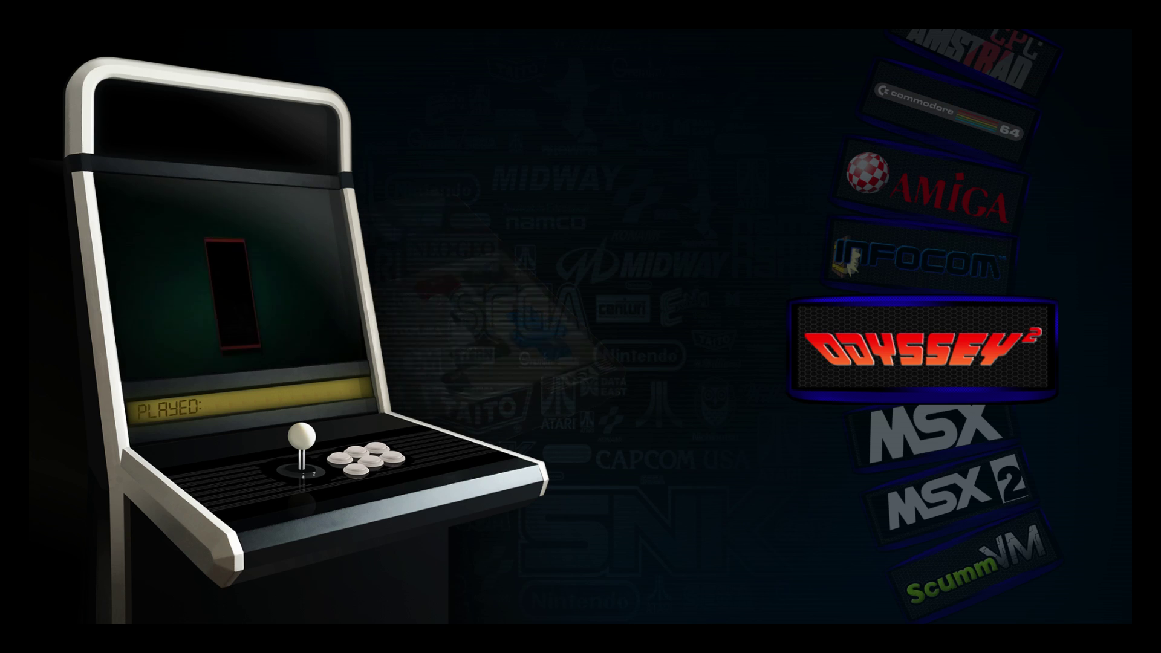